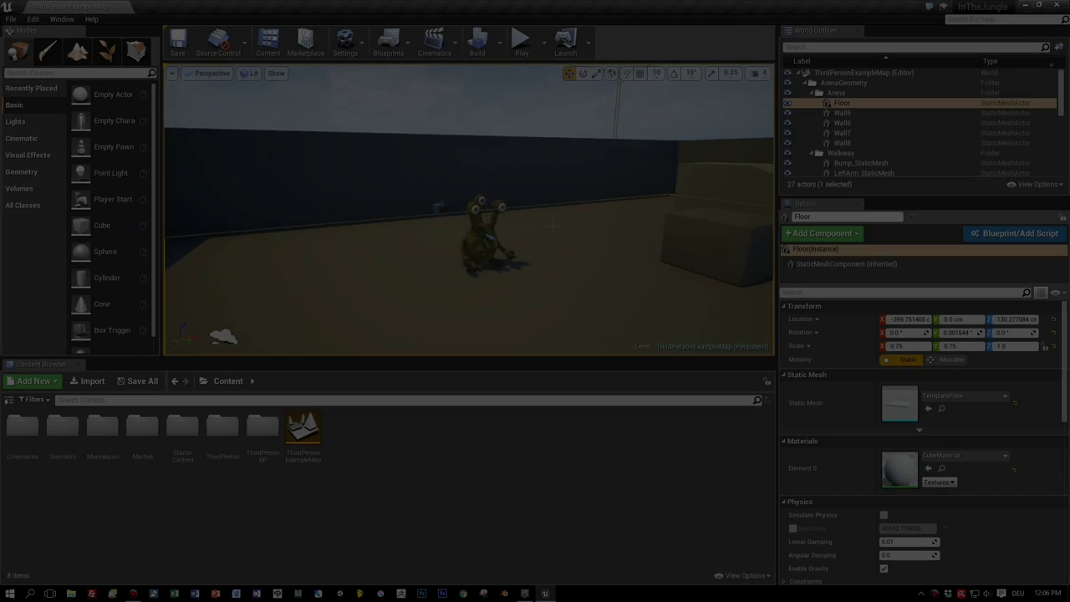
# Step: Add a level sequence from Cinematics and save it as MyLevelSequence in Content
pyautogui.moveTo(553, 224); pyautogui.dragTo(464, 243, button='right')
pyautogui.scroll(-5, 463, 243)
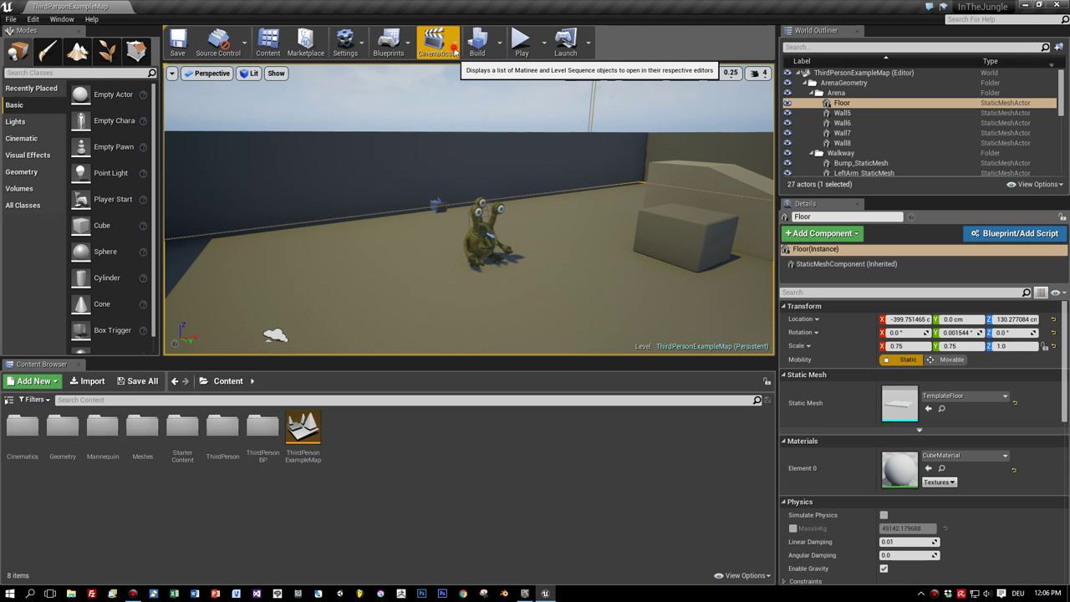
pyautogui.click(454, 52)
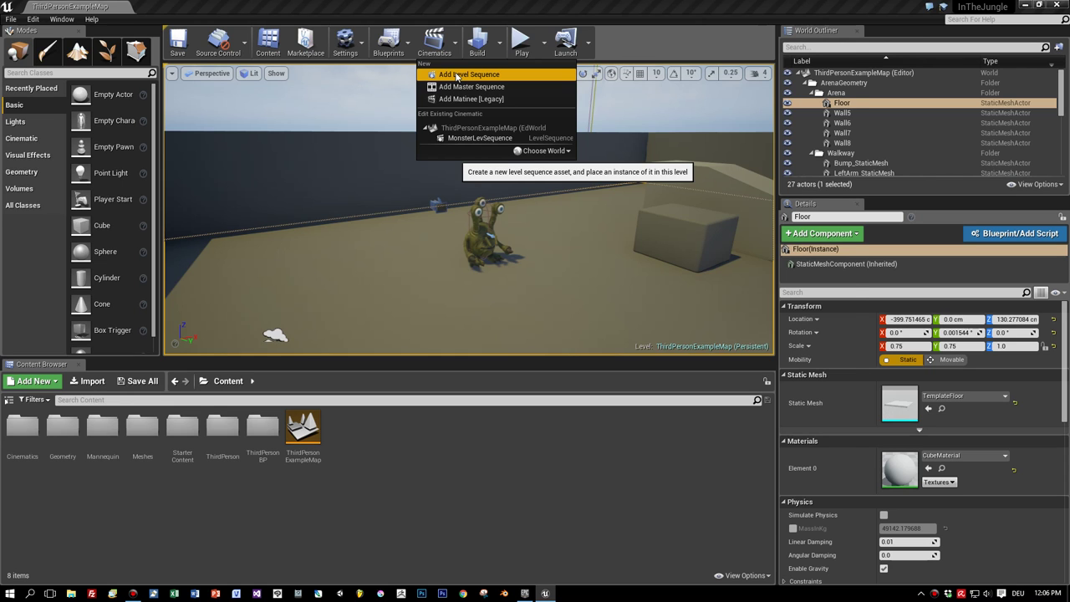
pyautogui.click(456, 75)
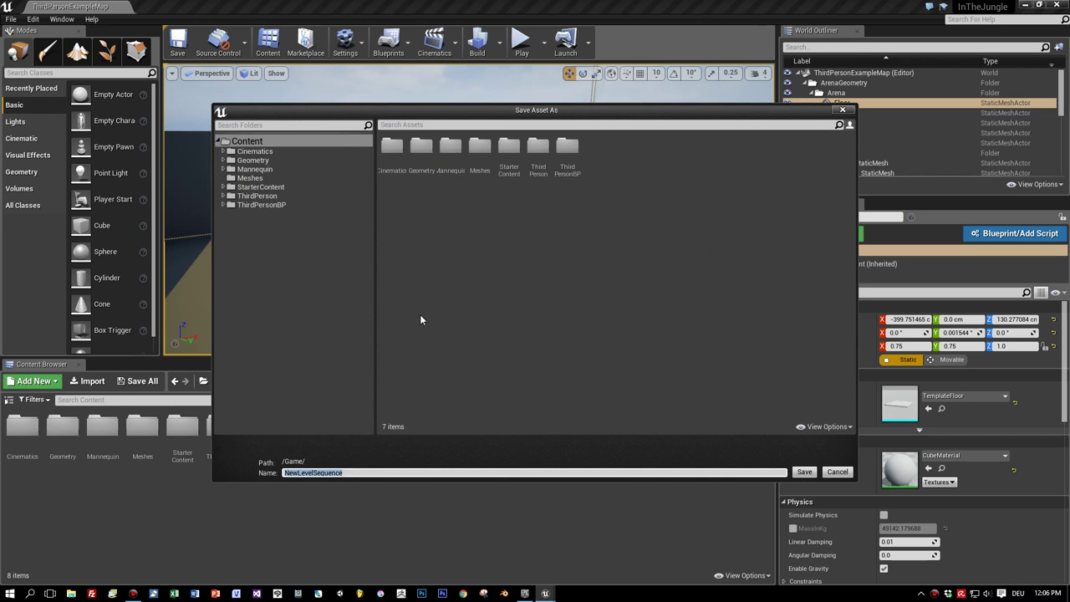
pyautogui.doubleClick(298, 473)
pyautogui.write('My')
pyautogui.click(804, 473)
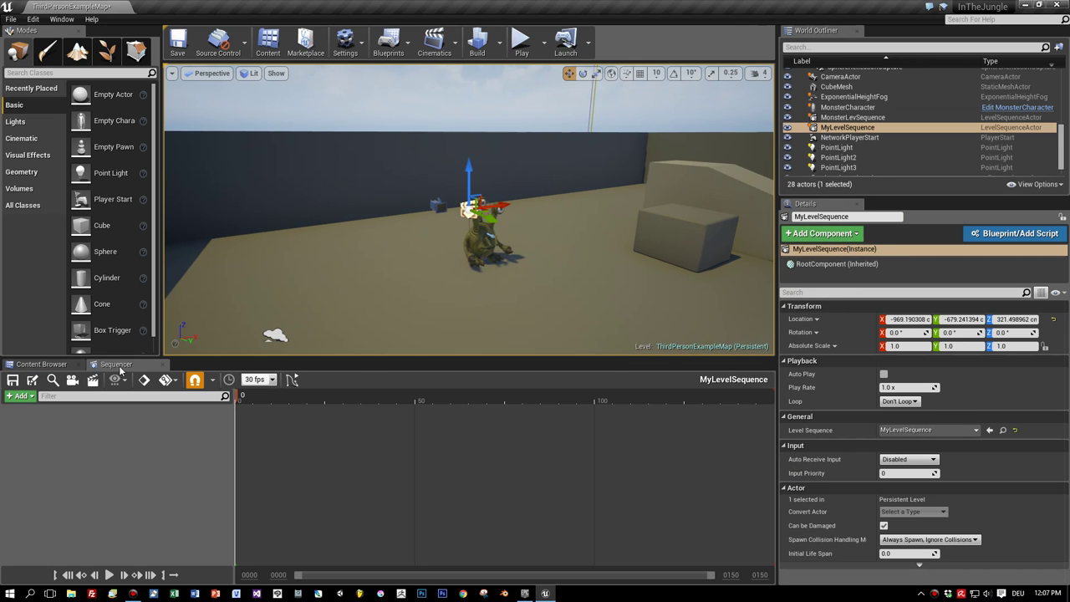
# Step: Float the Sequencer out, enlarge it, then dock it back beside Content Browser
pyautogui.moveTo(117, 365); pyautogui.dragTo(347, 231)
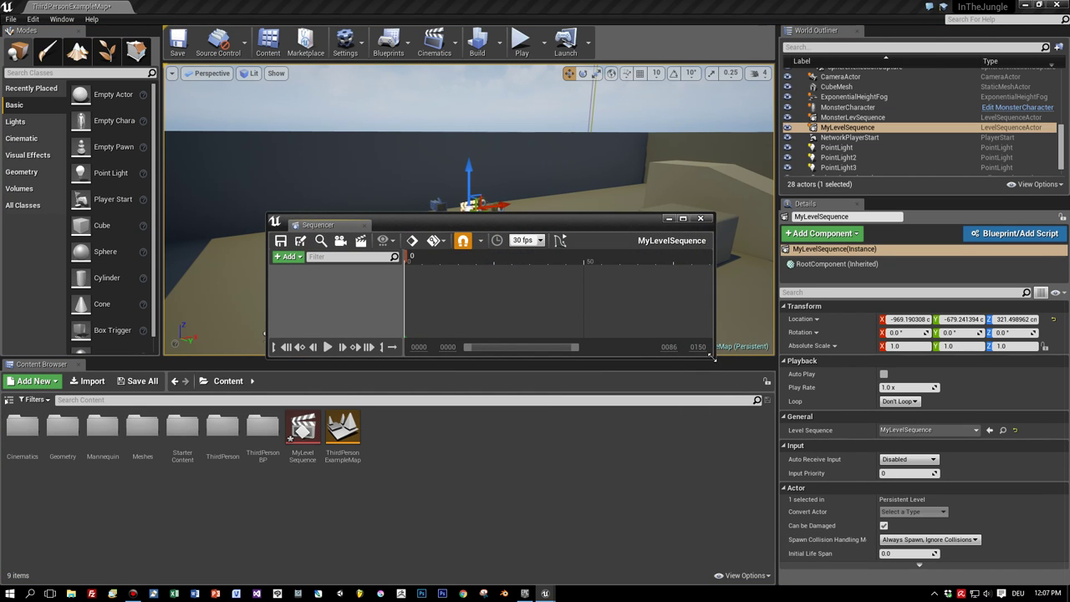
pyautogui.moveTo(711, 357); pyautogui.dragTo(827, 512)
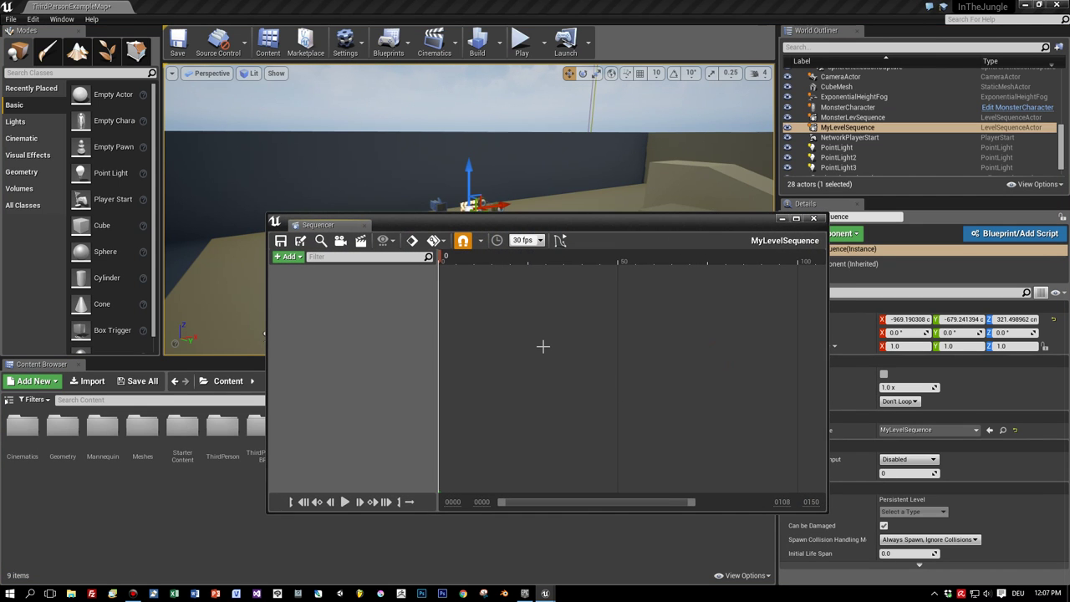
pyautogui.moveTo(316, 224); pyautogui.dragTo(183, 365)
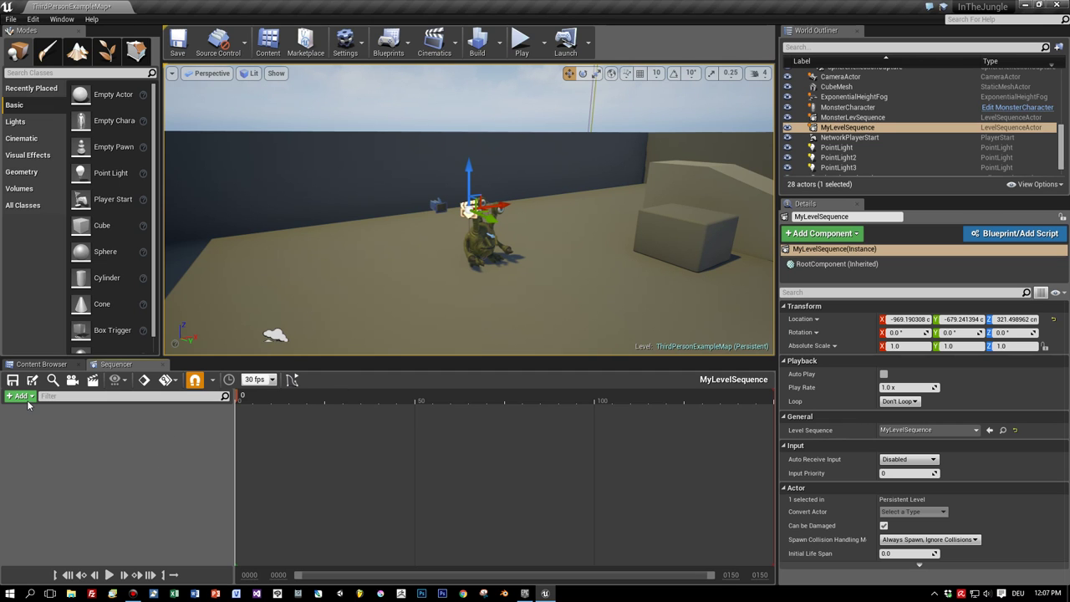
pyautogui.scroll(-5, 572, 264)
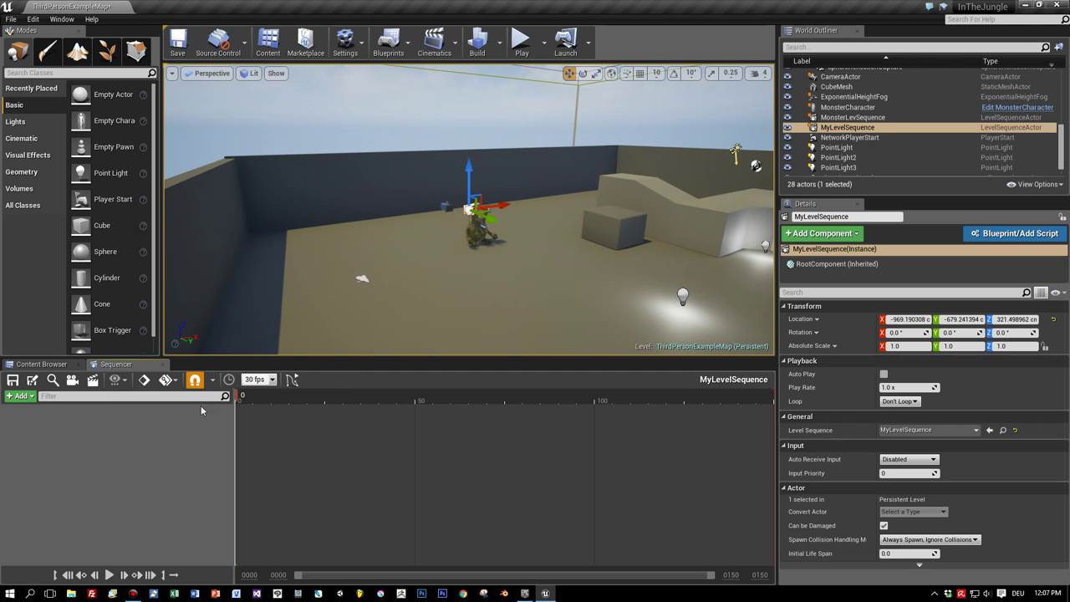
pyautogui.click(30, 397)
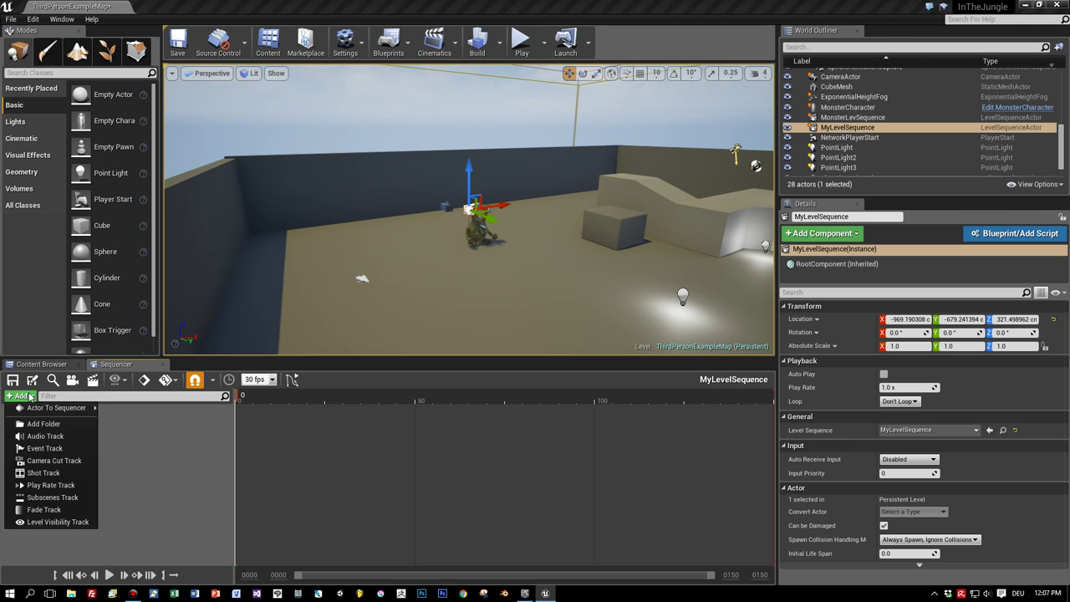
pyautogui.moveTo(35, 409)
pyautogui.click(125, 414)
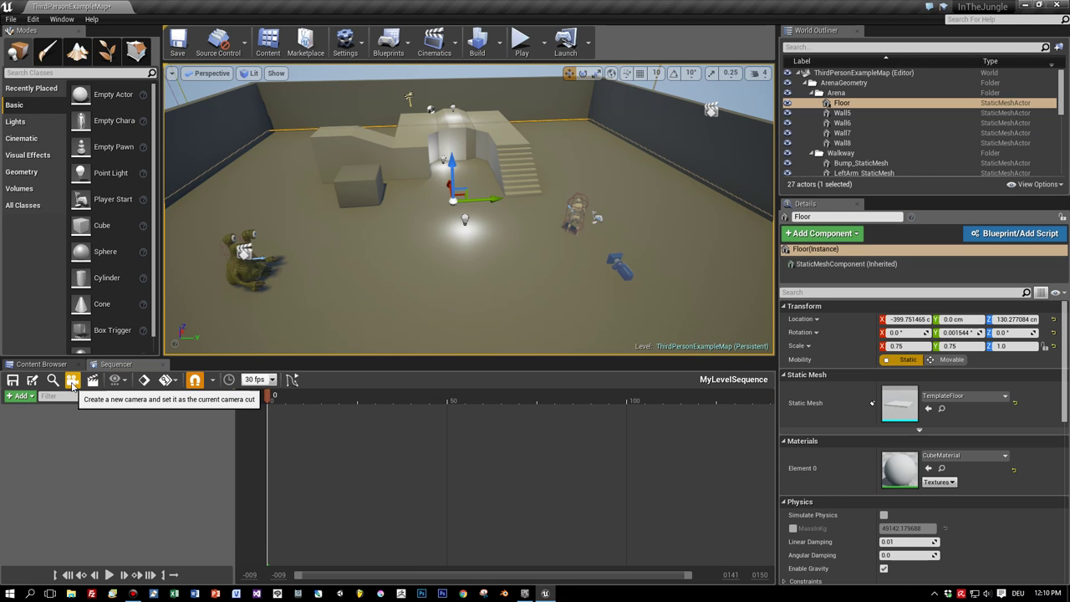
# Step: Create a new cine camera as the camera cut and select its CineCameraActor2 track
pyautogui.click(72, 382)
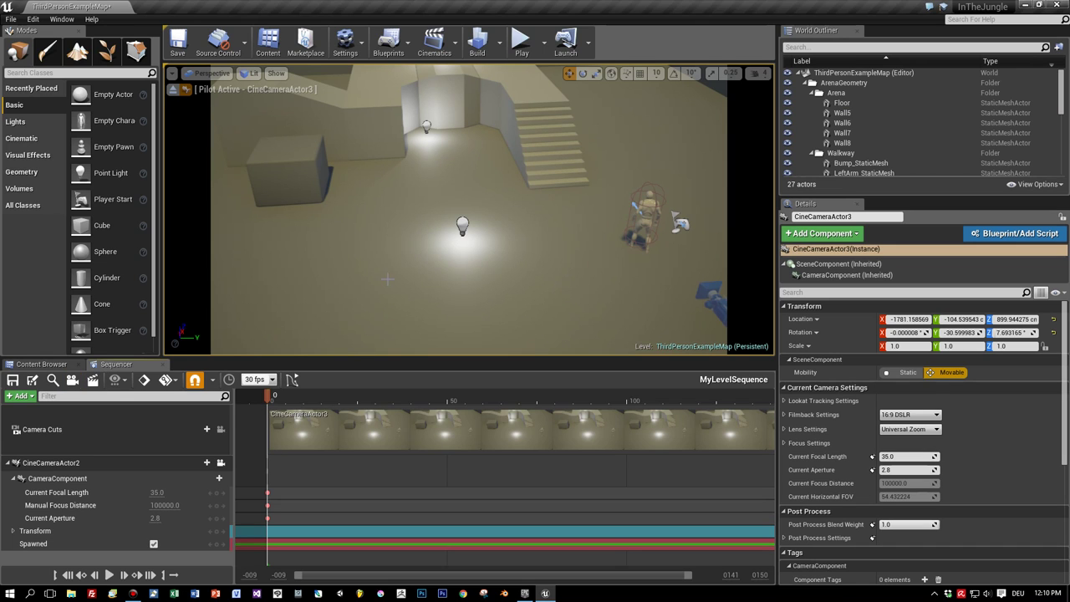
pyautogui.click(79, 466)
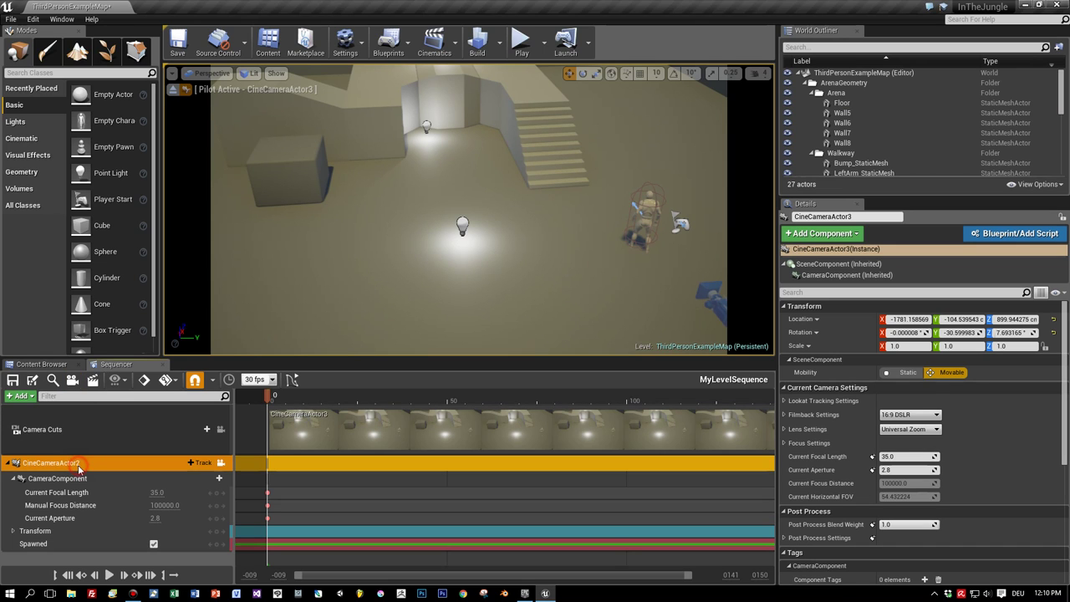
pyautogui.scroll(-5, 468, 209)
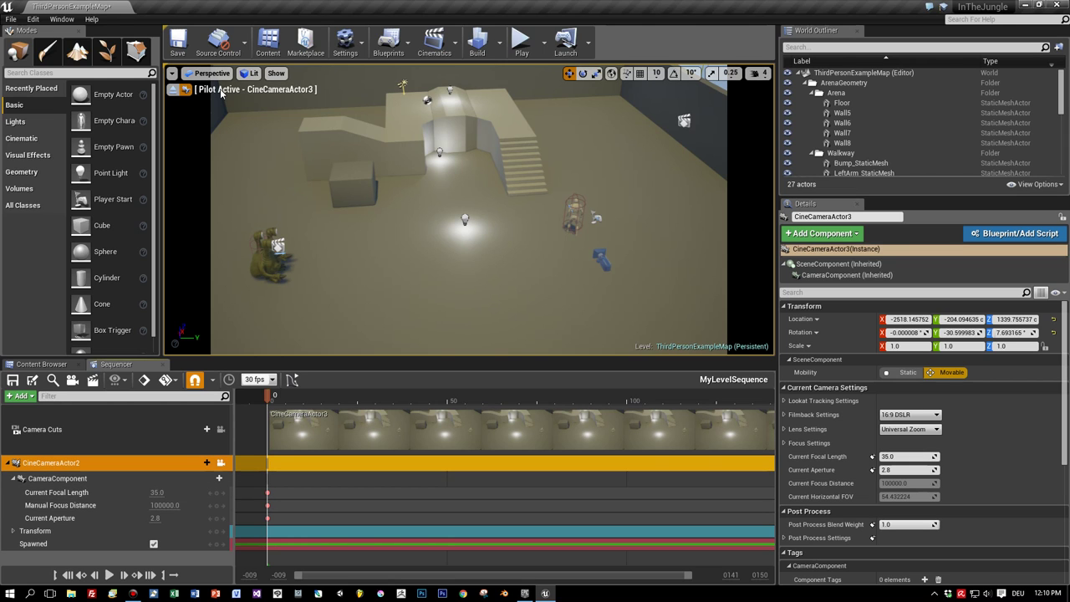
# Step: Eject from the cine camera and pull the view back over the arena
pyautogui.click(173, 91)
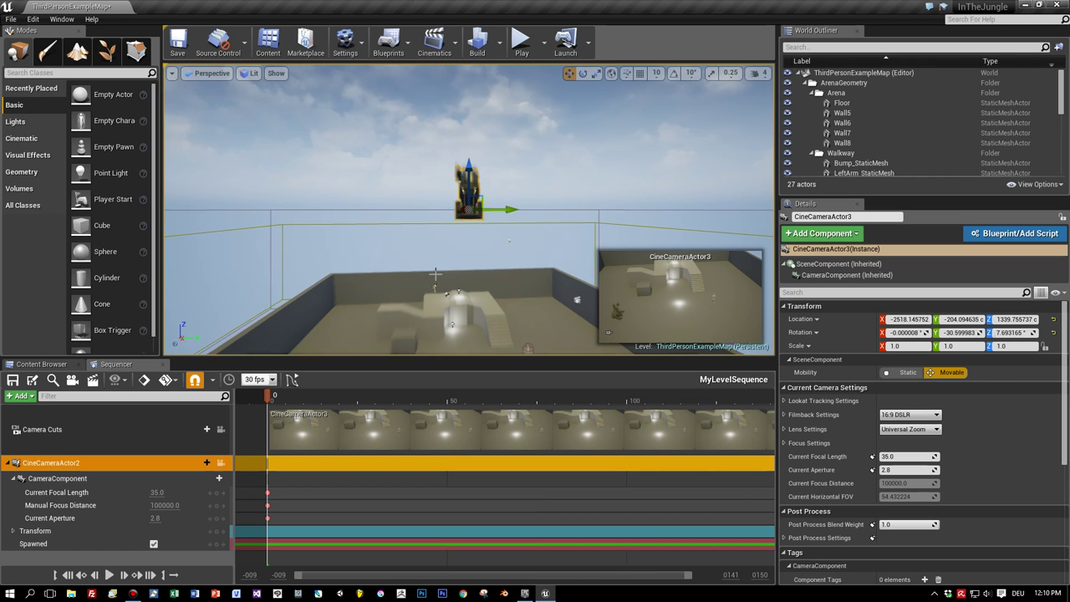
pyautogui.press('Down')
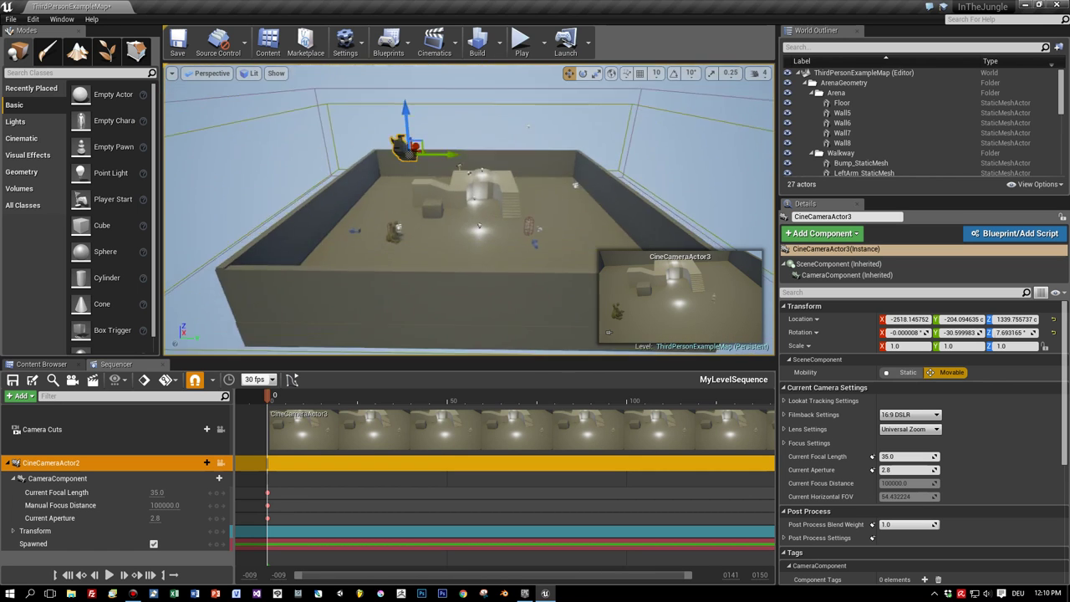
pyautogui.press('Down')
# Step: Enable Auto-key All and move the cine camera along its X and Y axes
pyautogui.click(143, 380)
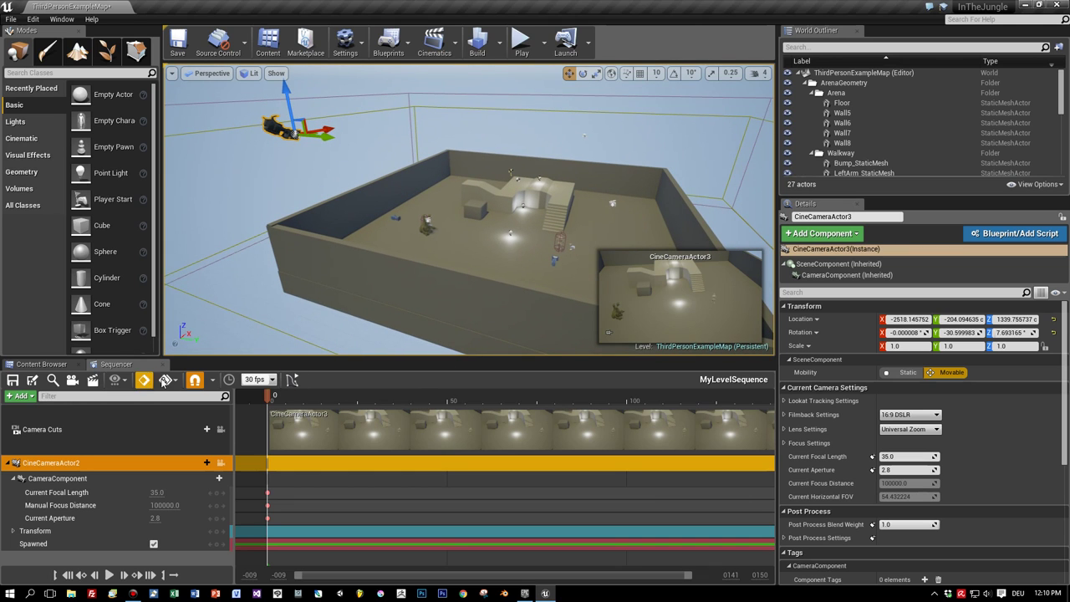
pyautogui.click(166, 381)
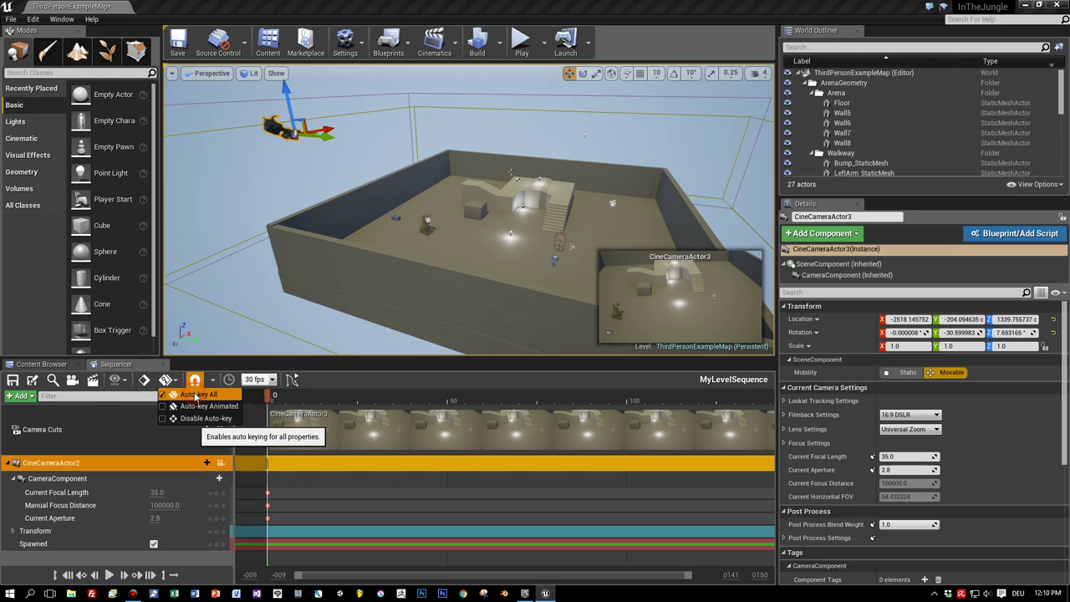
pyautogui.moveTo(328, 131); pyautogui.dragTo(339, 136, button='right')
pyautogui.moveTo(358, 144); pyautogui.dragTo(477, 157)
pyautogui.moveTo(513, 204); pyautogui.dragTo(562, 214)
pyautogui.moveTo(562, 214); pyautogui.dragTo(510, 194, button='right')
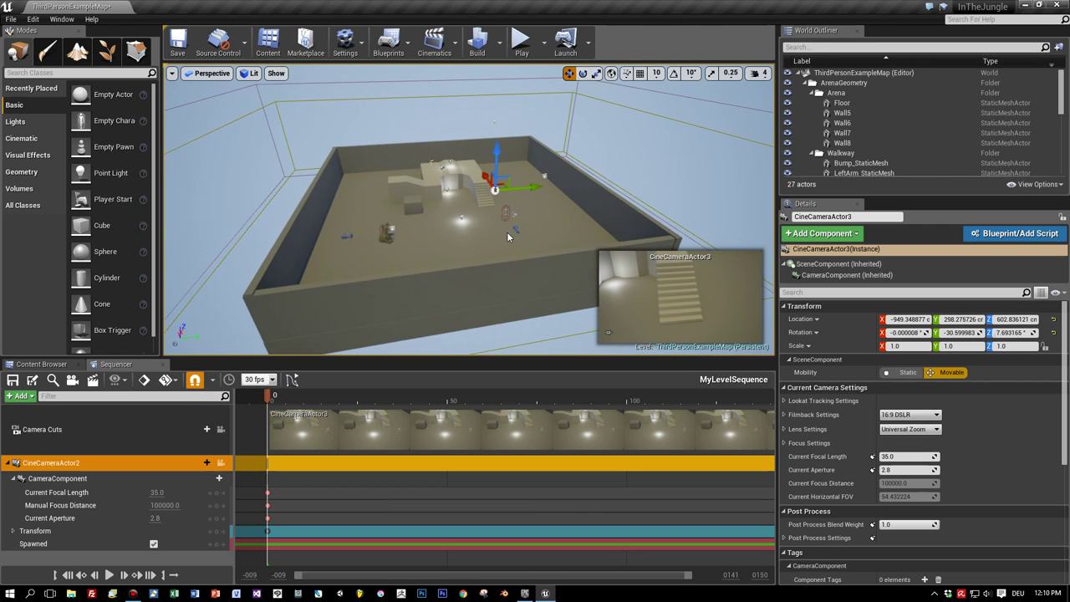
# Step: Rotate the cine camera to face and frame the monster, then move the playhead to about frame 40
pyautogui.press('f')
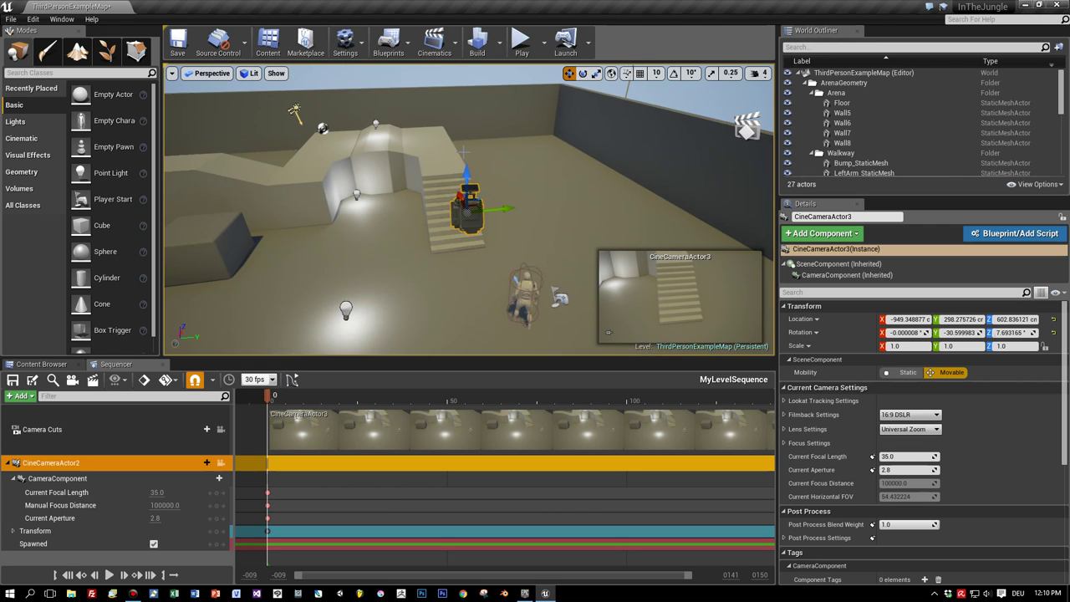
pyautogui.press('e')
pyautogui.moveTo(433, 245); pyautogui.dragTo(407, 209)
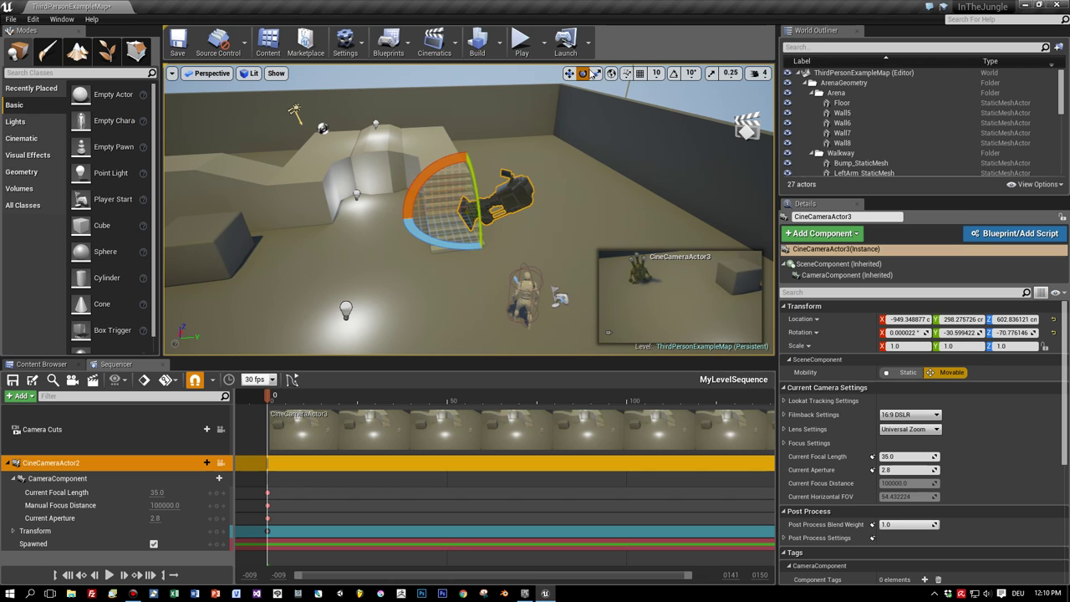
pyautogui.moveTo(482, 245); pyautogui.dragTo(477, 242)
pyautogui.moveTo(481, 176); pyautogui.dragTo(481, 169)
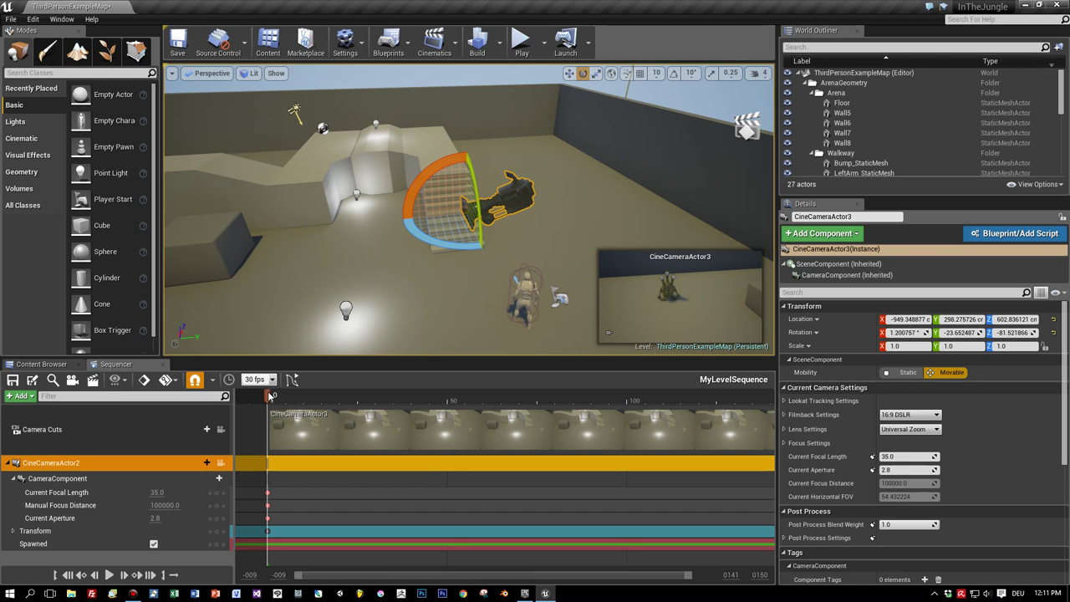
pyautogui.moveTo(269, 396); pyautogui.dragTo(535, 395)
# Step: At frame 75, move the camera closer to and lower toward the monster, then scrub to preview
pyautogui.press('Right')
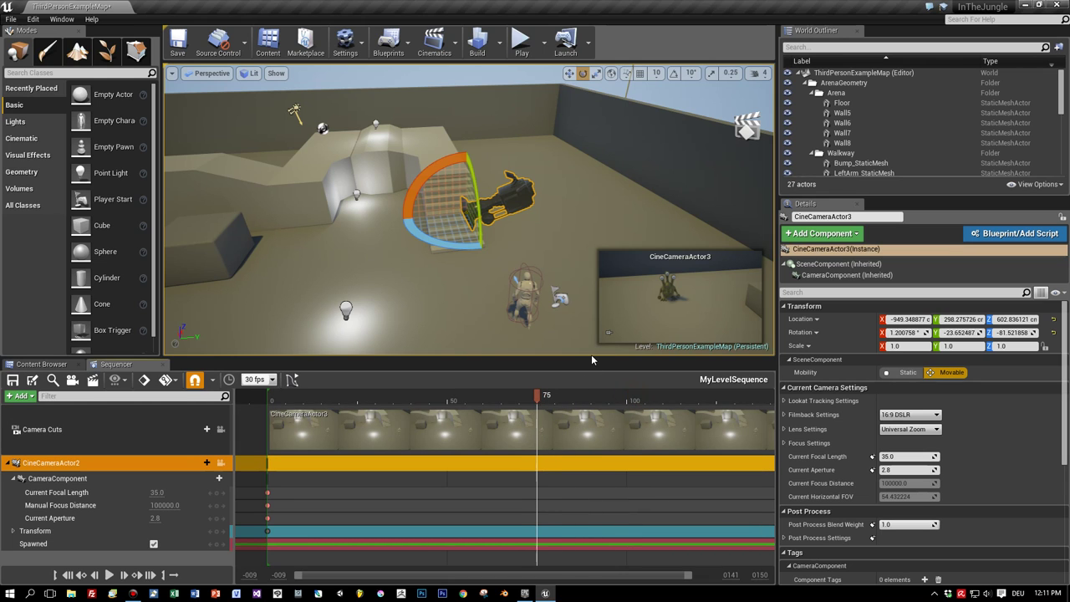
pyautogui.moveTo(491, 218); pyautogui.dragTo(491, 217, button='right')
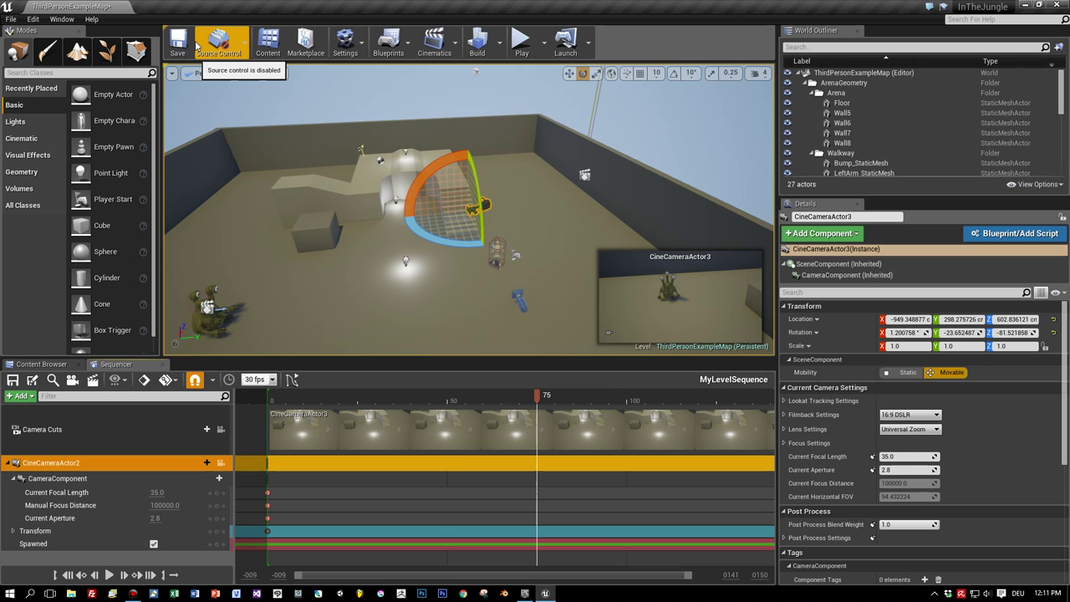
pyautogui.press('w')
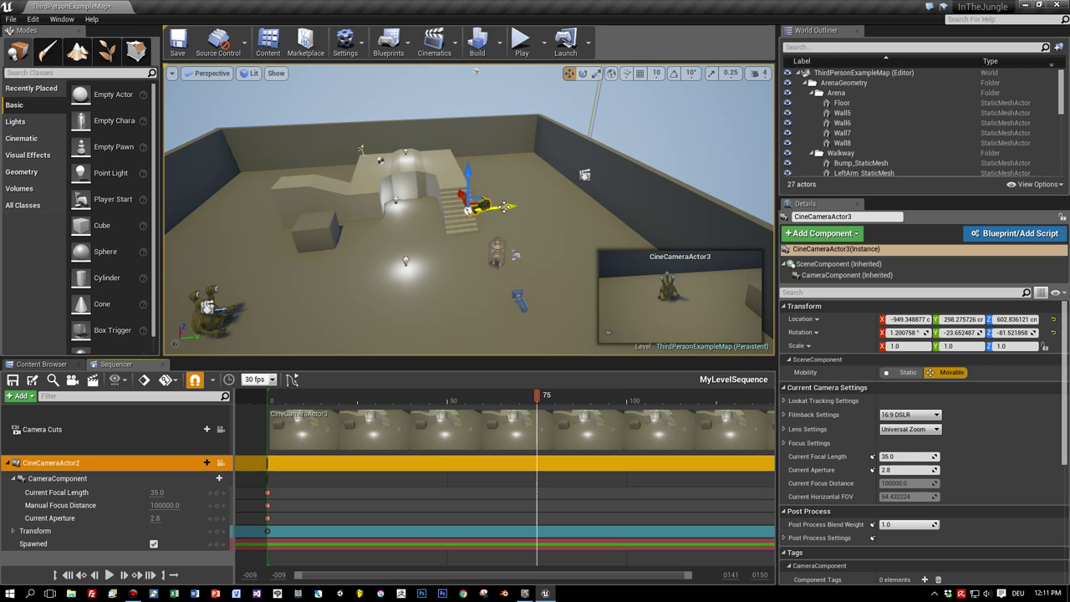
pyautogui.moveTo(505, 206); pyautogui.dragTo(339, 219)
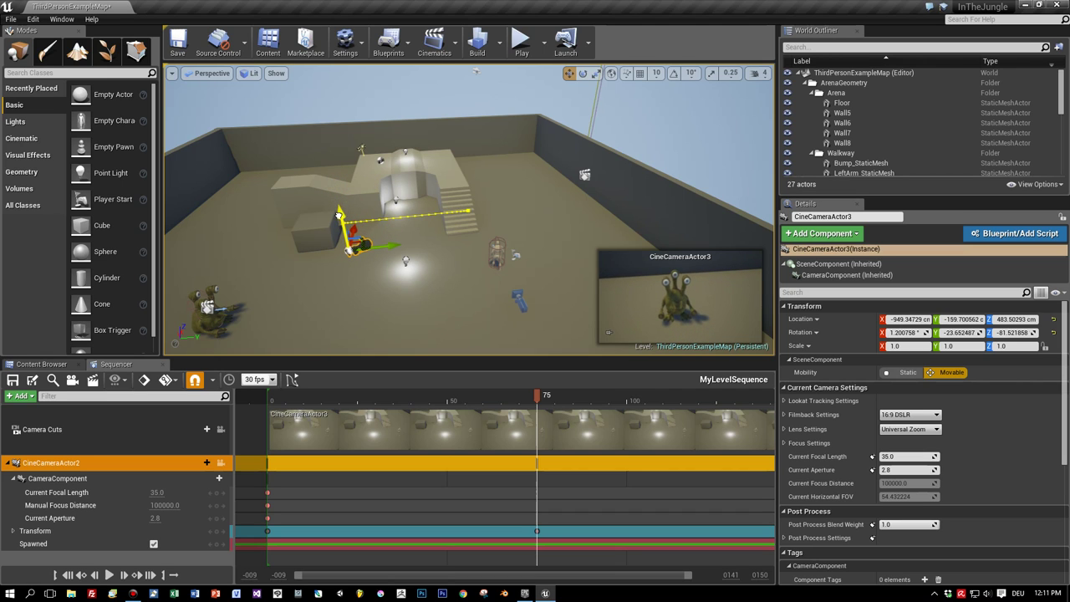
pyautogui.moveTo(393, 245); pyautogui.dragTo(349, 250)
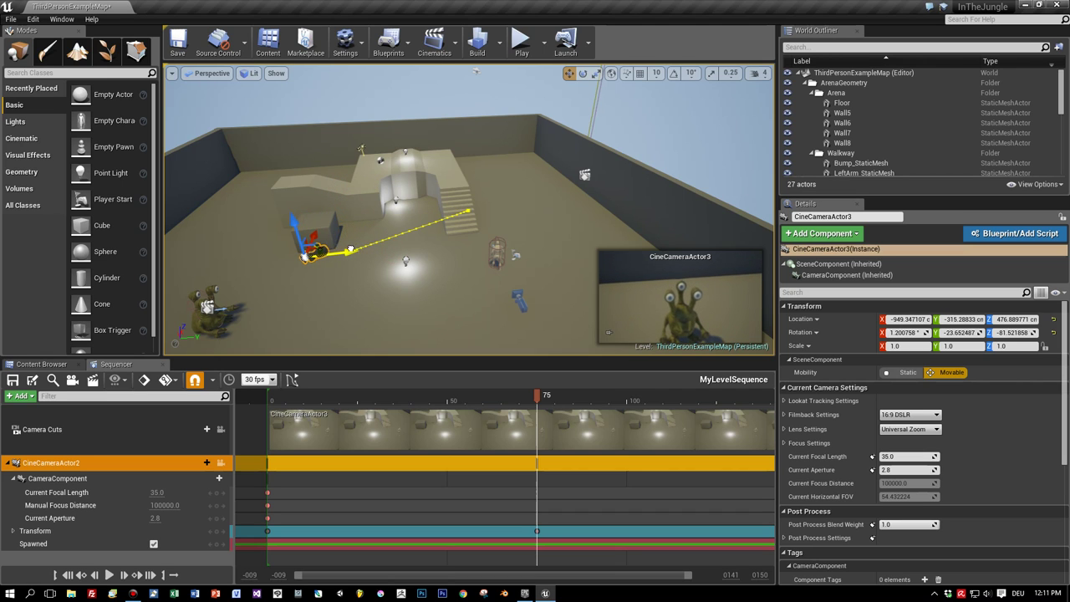
pyautogui.moveTo(295, 219); pyautogui.dragTo(291, 241)
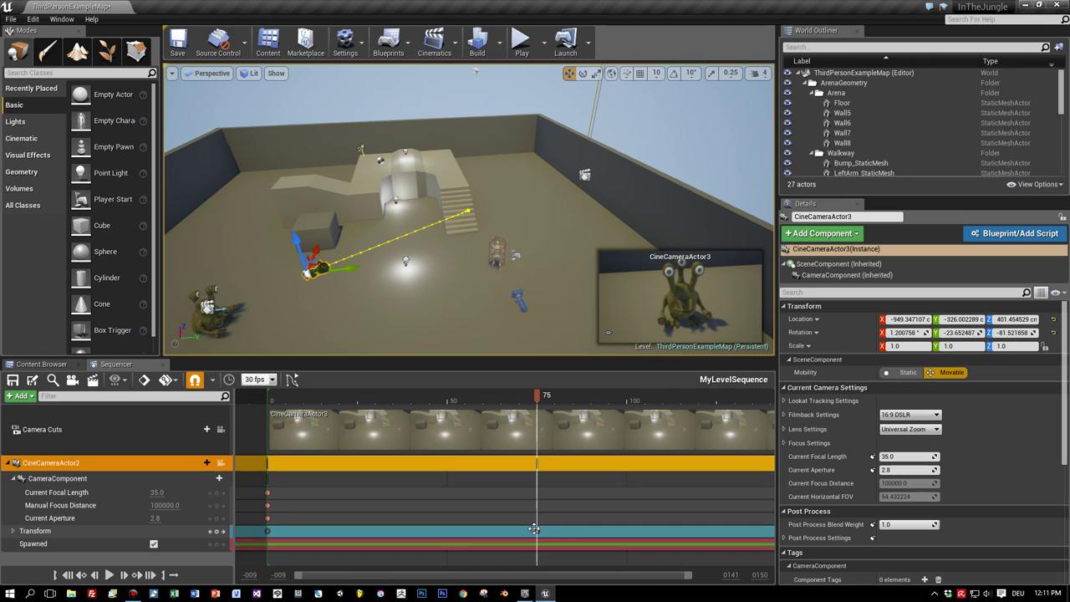
pyautogui.moveTo(538, 397); pyautogui.dragTo(268, 459)
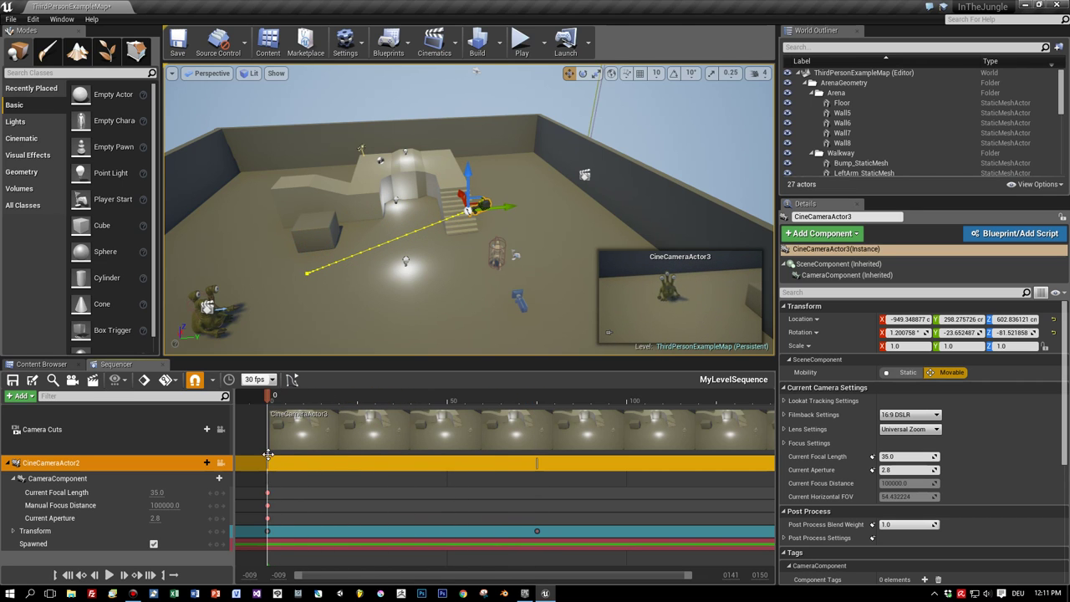
# Step: Dolly back to see the whole arena and camera path, extending the sequence end
pyautogui.scroll(-1, 441, 465)
pyautogui.scroll(-1, 441, 465)
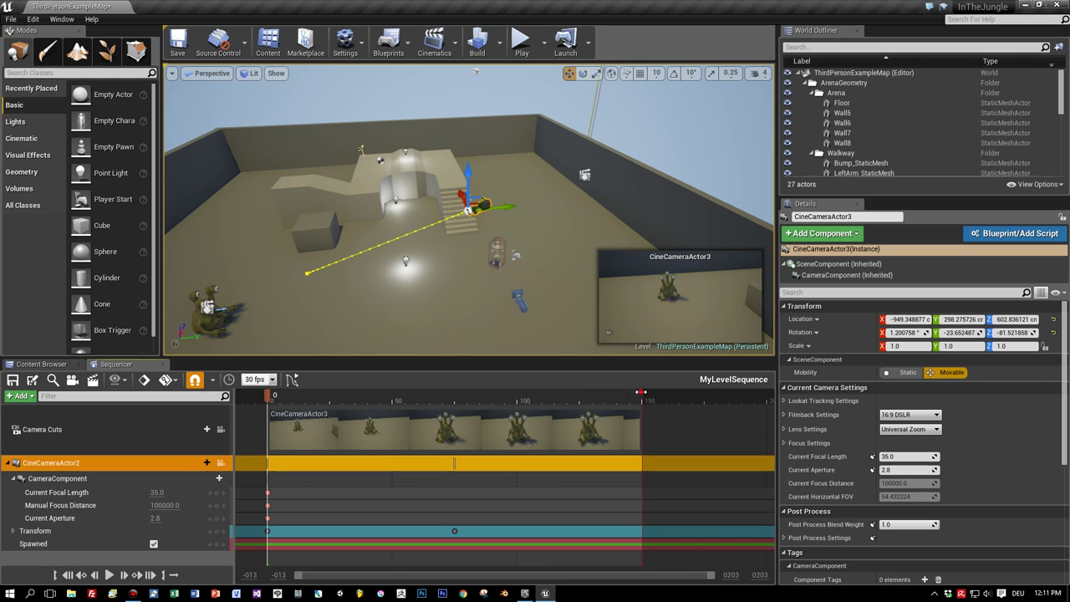
pyautogui.moveTo(645, 396); pyautogui.dragTo(641, 390)
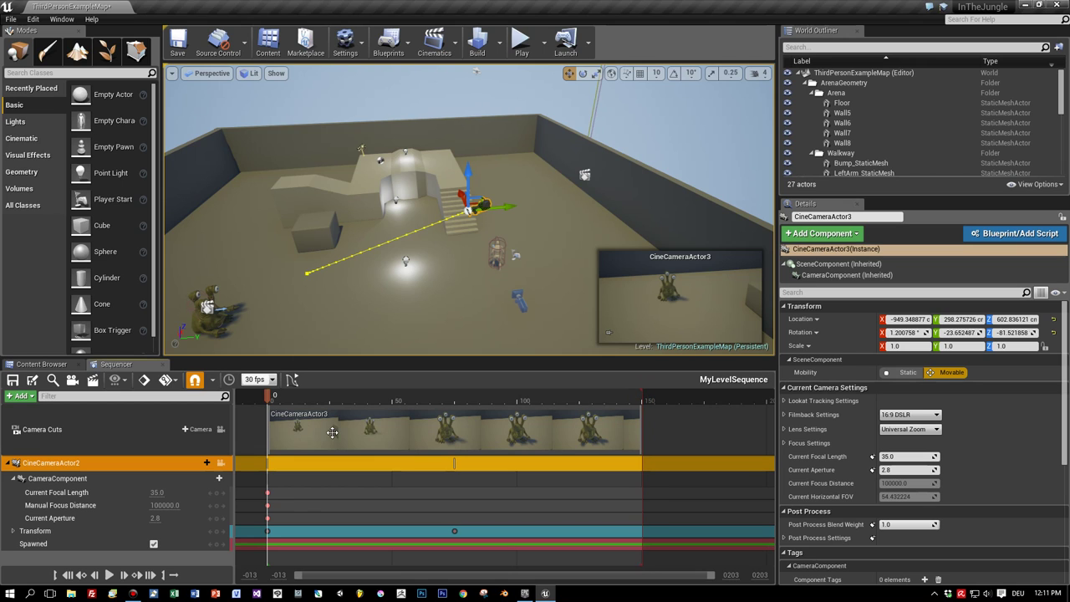
pyautogui.scroll(-5, 504, 311)
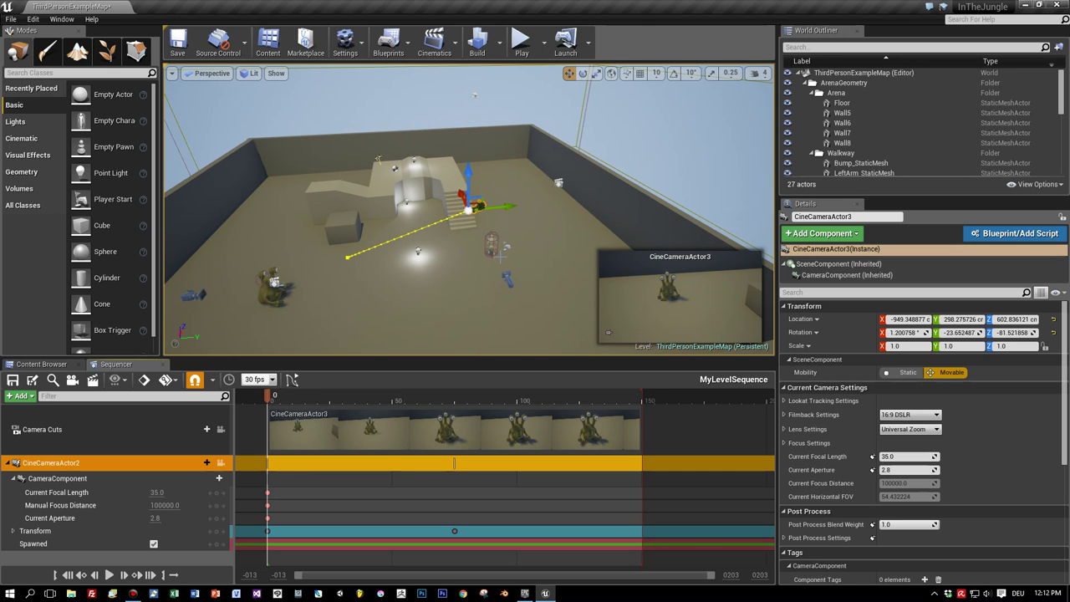
# Step: Switch the viewport layout to Two Panes side by side
pyautogui.click(171, 73)
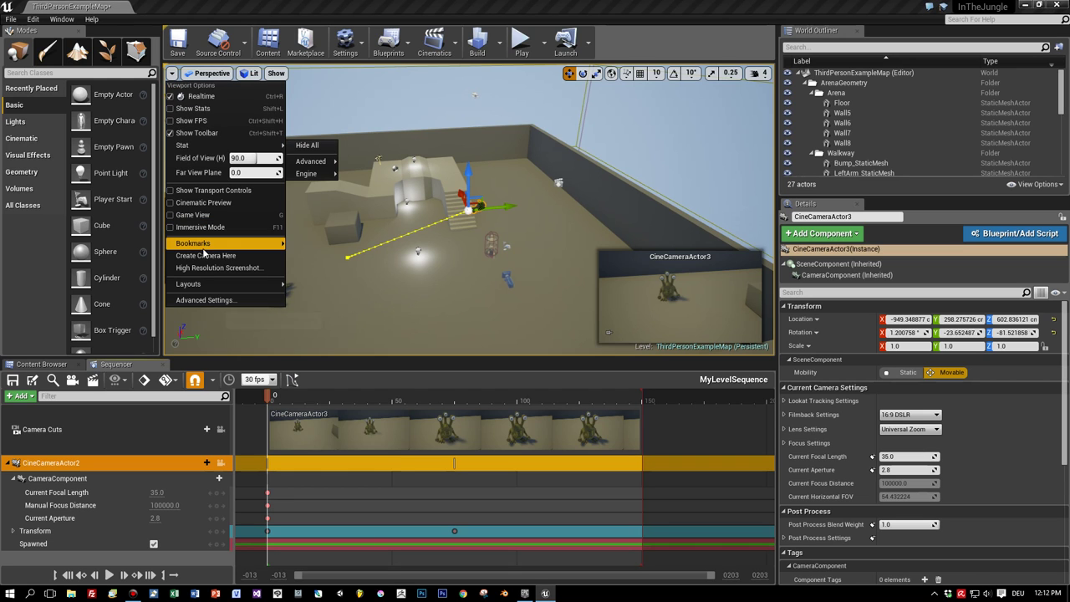
pyautogui.moveTo(195, 287)
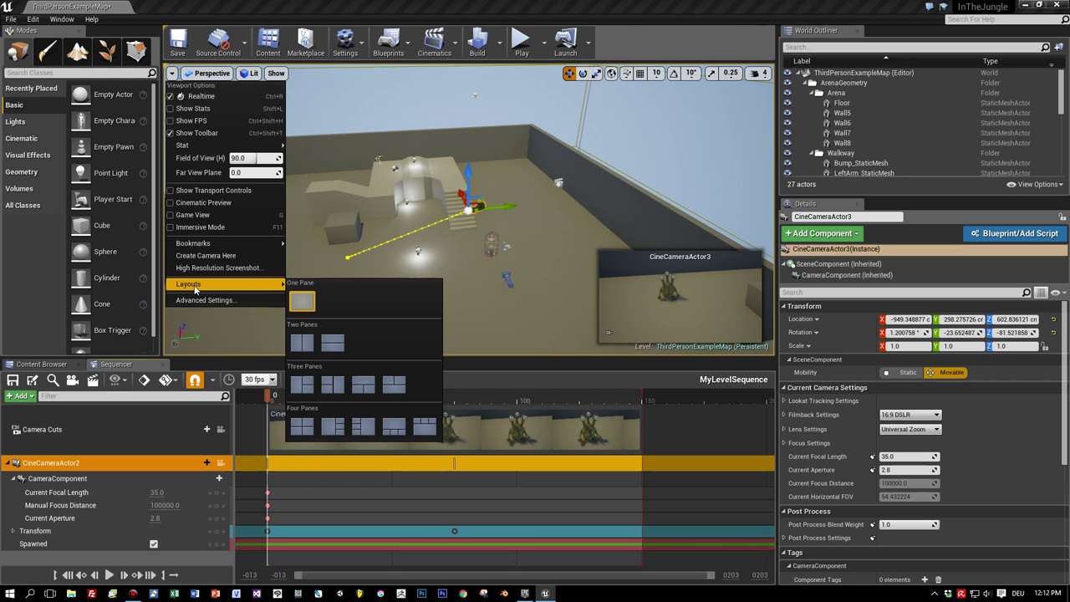
pyautogui.click(301, 342)
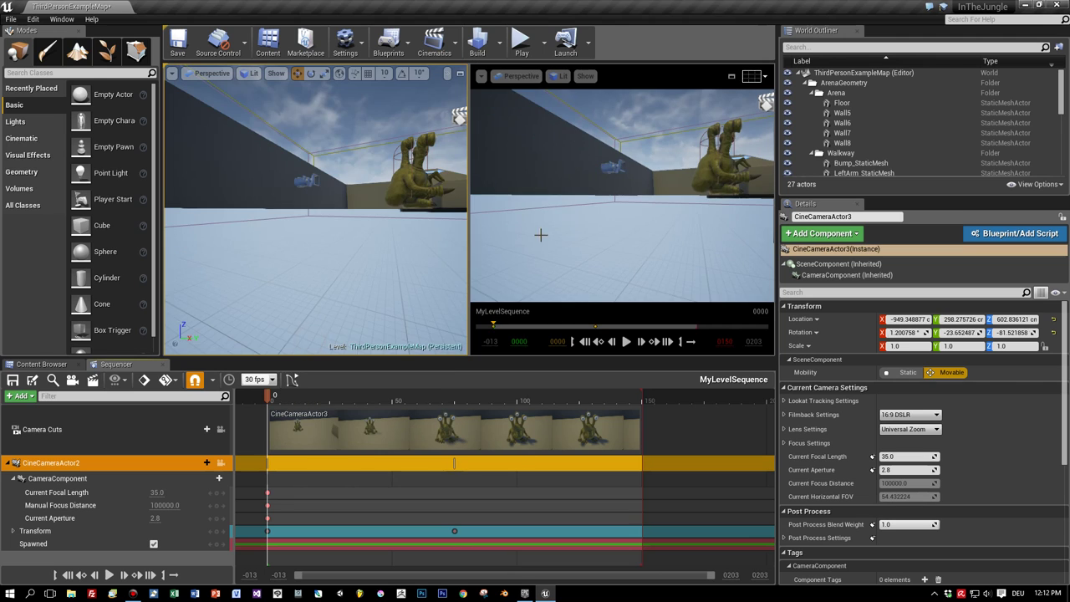
# Step: Free the right pane from the sequence camera and look down on the floor and monster
pyautogui.moveTo(577, 214); pyautogui.dragTo(578, 215)
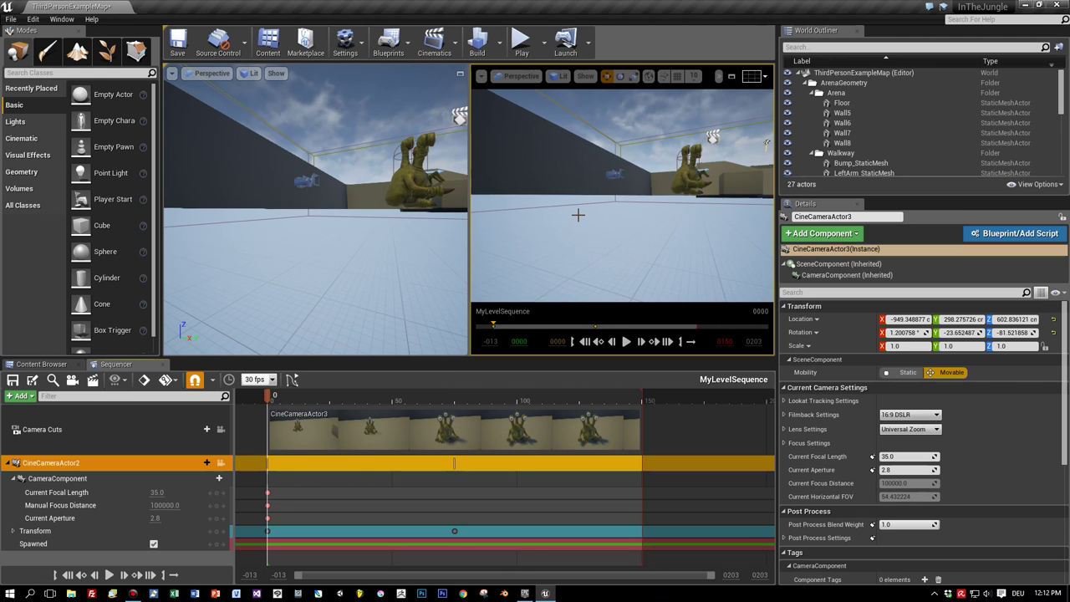
pyautogui.moveTo(593, 205); pyautogui.dragTo(623, 185, button='right')
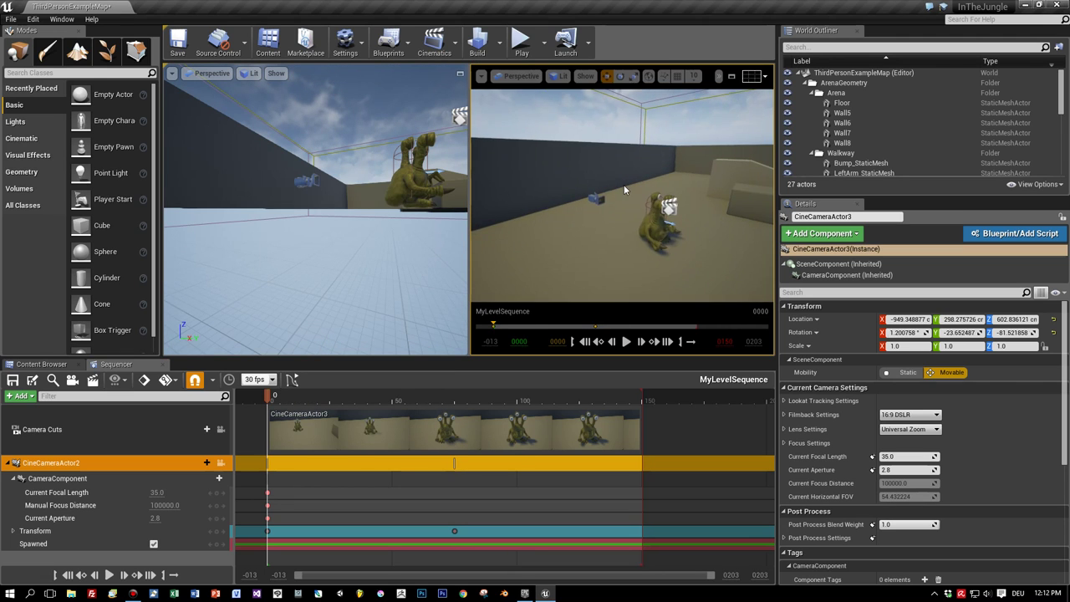
pyautogui.click(481, 76)
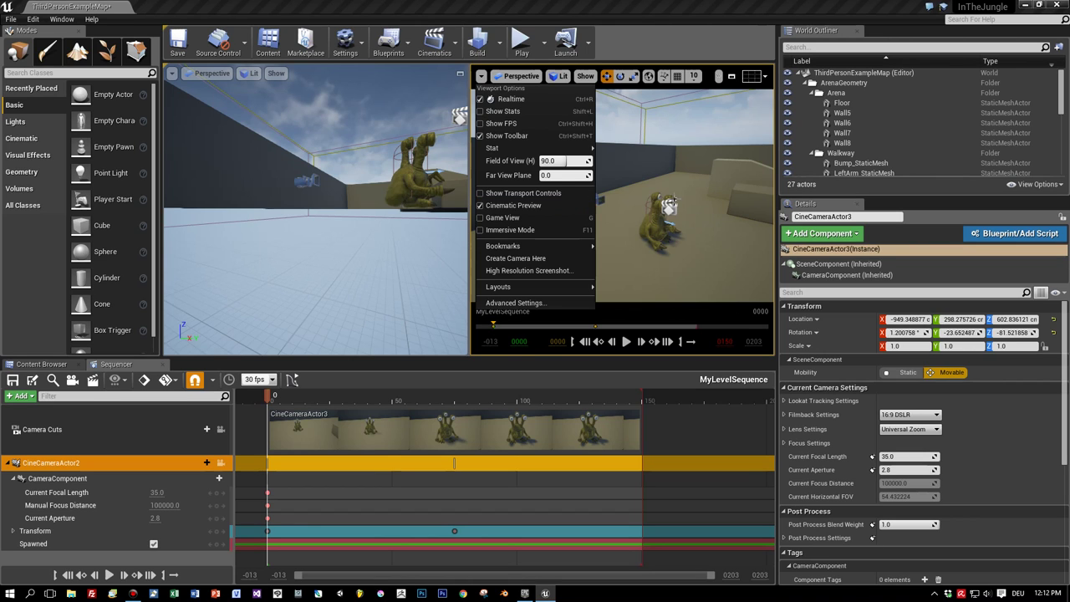
# Step: Select the CineCameraActor2 track and focus the right view closely on the camera actor
pyautogui.click(693, 156)
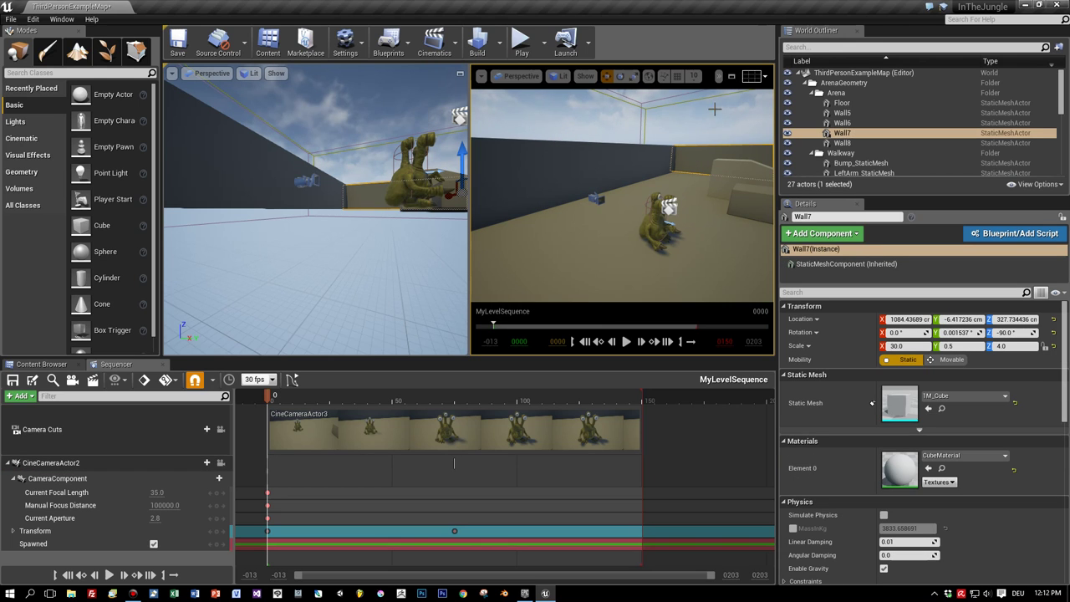
pyautogui.click(83, 458)
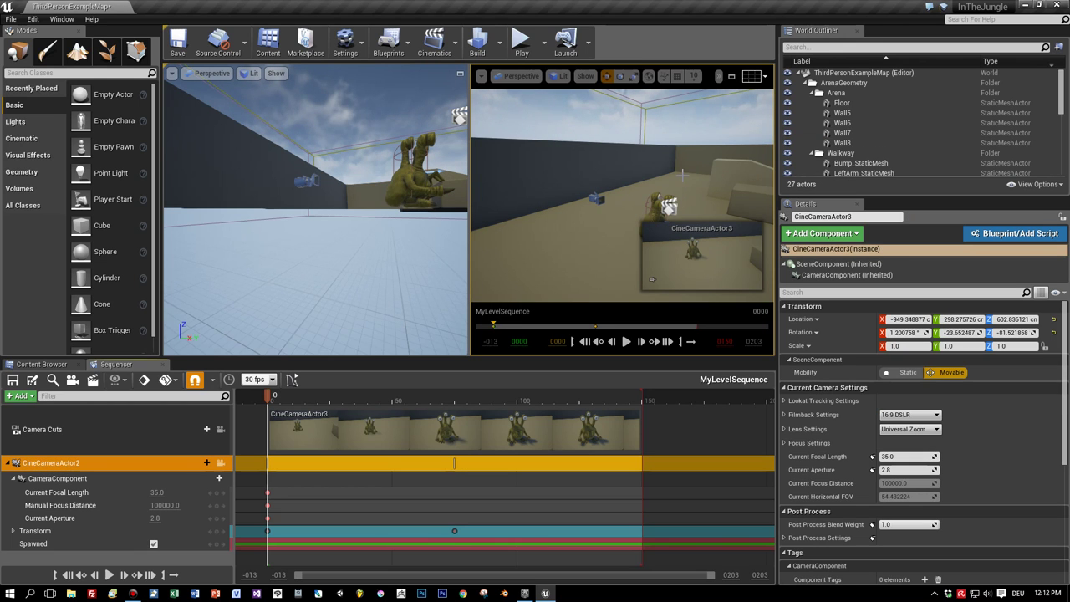
pyautogui.scroll(-10, 682, 174)
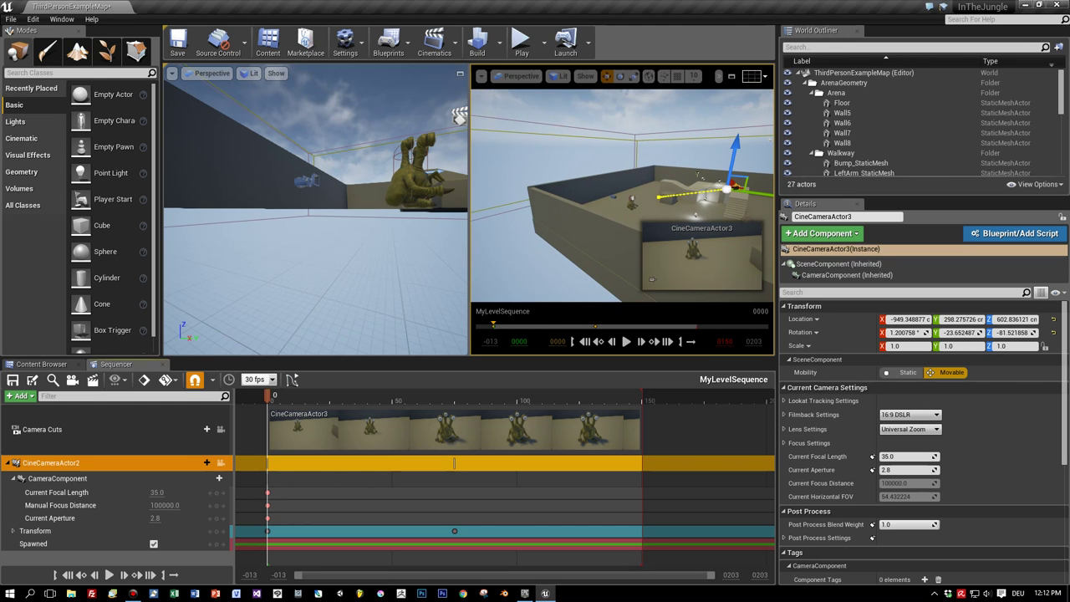
pyautogui.keyDown('alt'); pyautogui.moveTo(698, 173); pyautogui.dragTo(647, 168); pyautogui.keyUp('alt')
pyautogui.press('f')
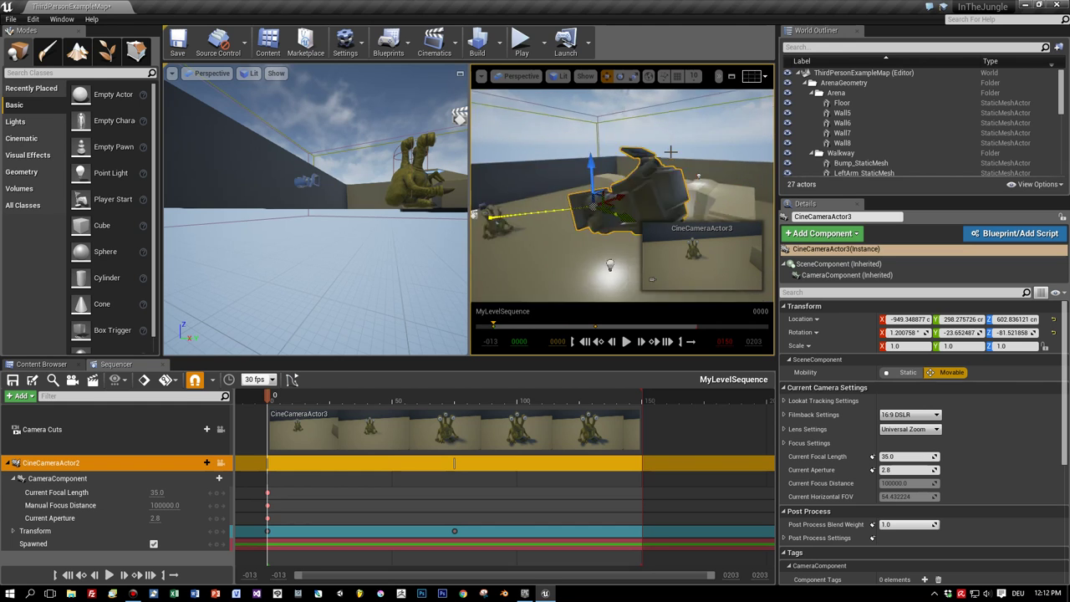
pyautogui.scroll(-5, 627, 163)
pyautogui.scroll(2, 627, 163)
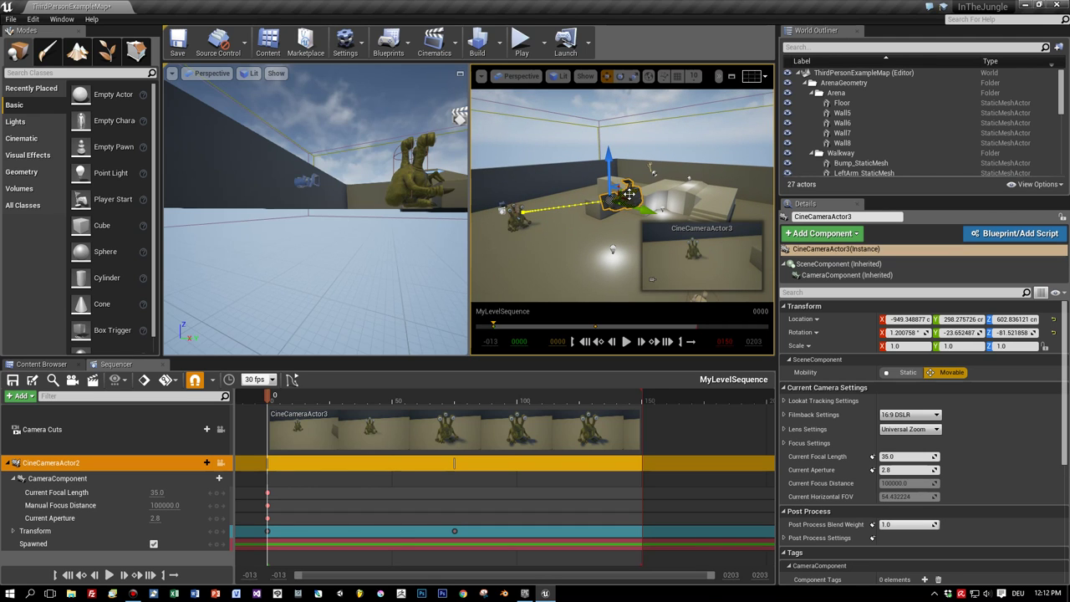
# Step: Pilot CineCameraActor3 in the right view and scrub the sequence forward to frame 30
pyautogui.rightClick(629, 193)
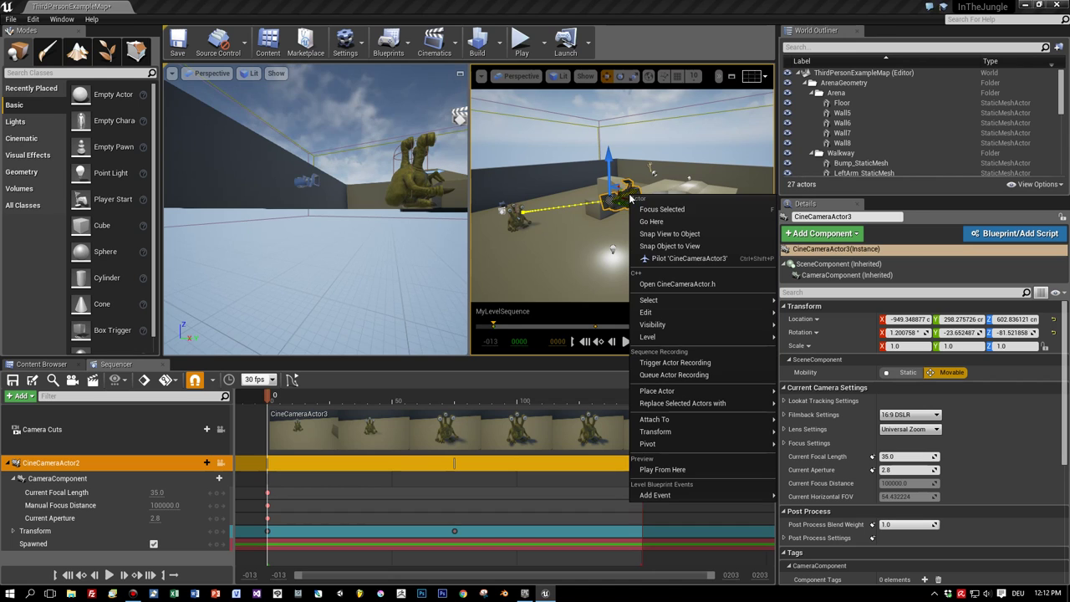
pyautogui.click(689, 258)
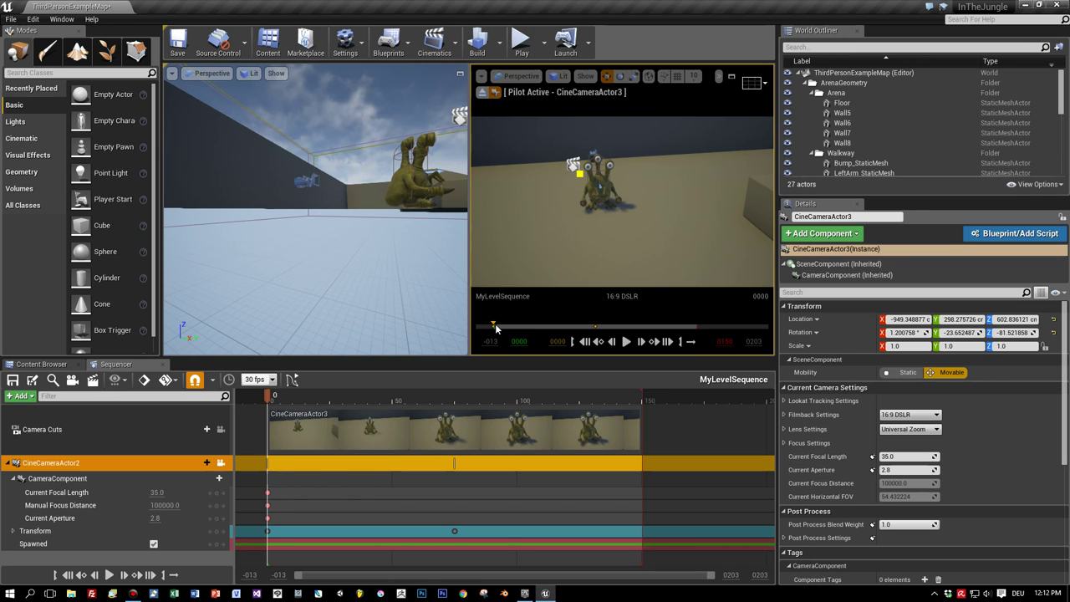
pyautogui.moveTo(497, 327); pyautogui.dragTo(583, 327)
# Step: Play back the sequence, then run Play In Editor, look around, and stop with Esc
pyautogui.press('space')
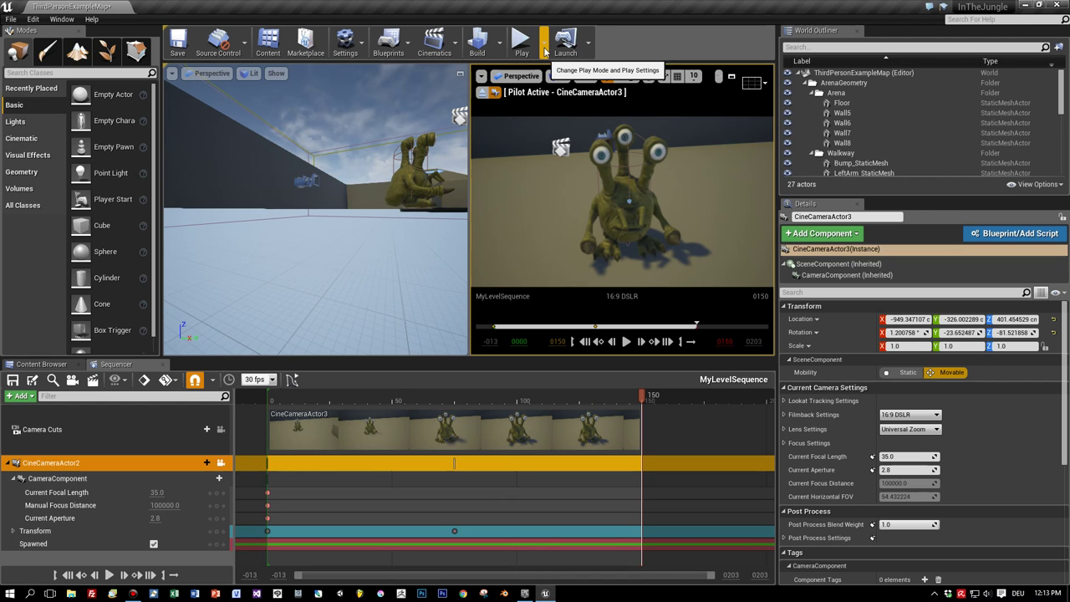
pyautogui.hotkey('alt', 'p')
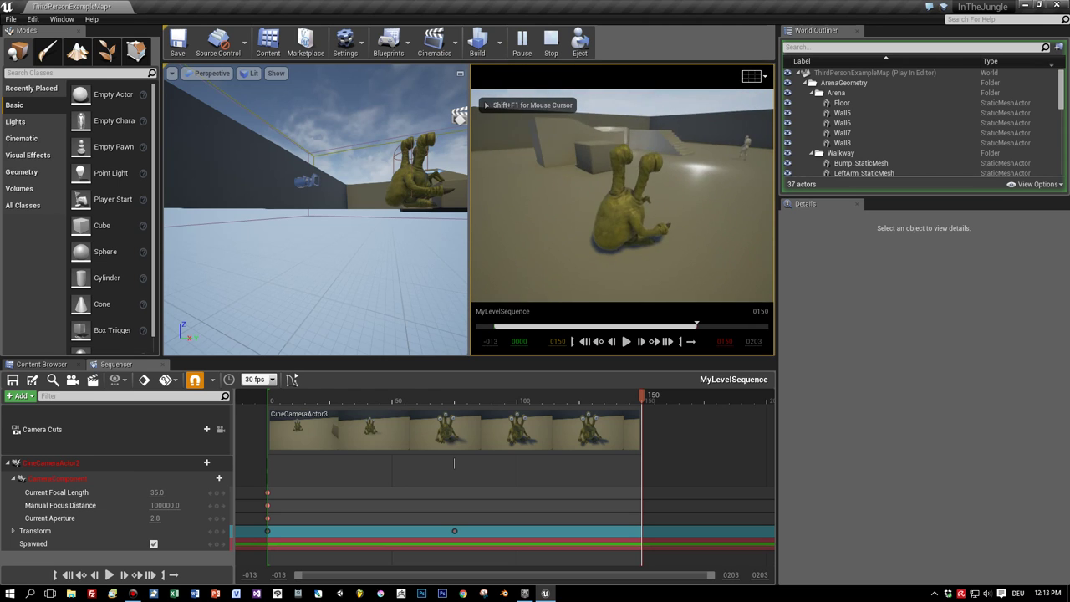
pyautogui.hotkey('shift', 'F1')
pyautogui.press('Escape')
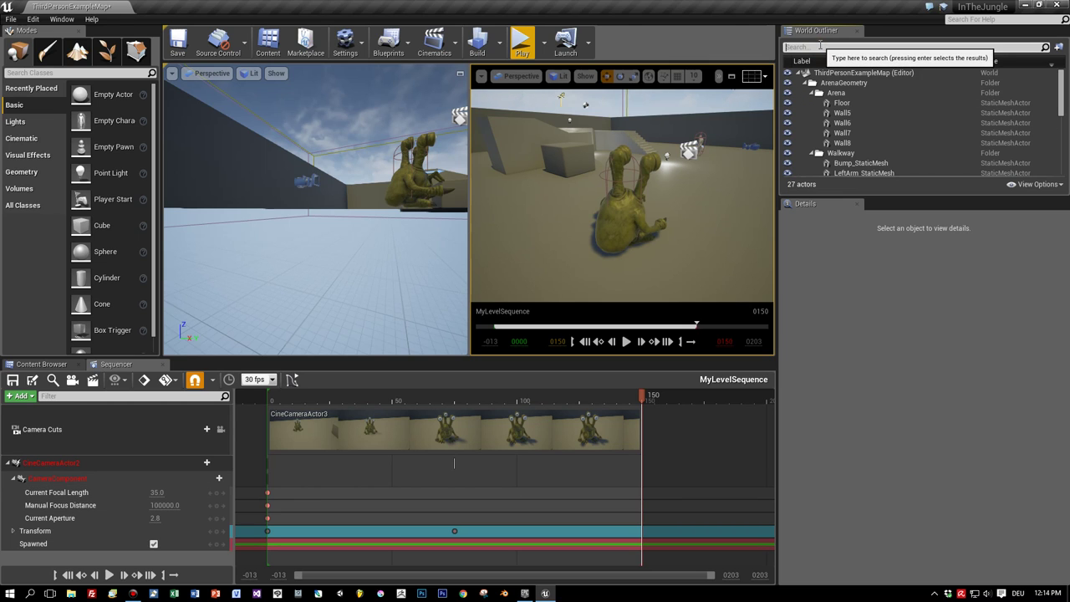
# Step: Filter the World Outliner for 'my', select MyLevelSequence, and enable its Auto Play option
pyautogui.click(820, 47)
pyautogui.write('my')
pyautogui.click(845, 84)
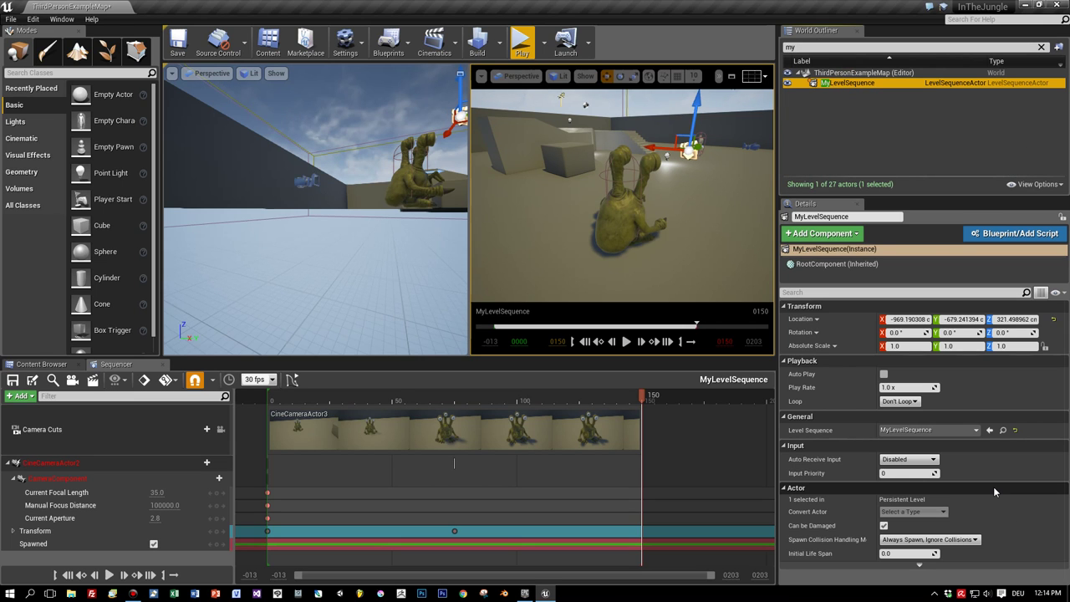
pyautogui.click(883, 374)
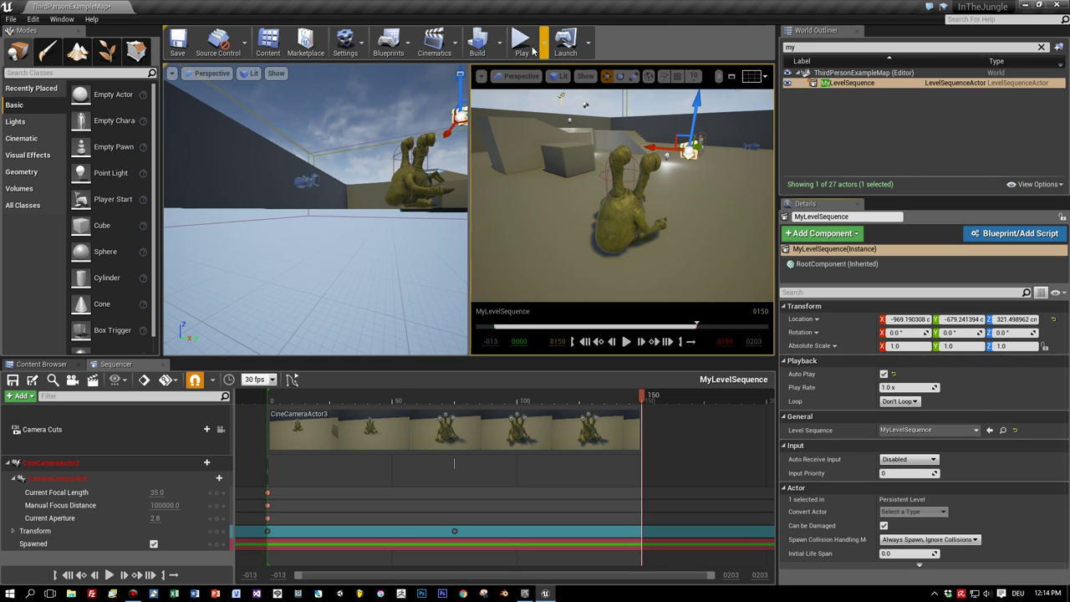
# Step: Run Play In Editor twice to watch MyLevelSequence auto-play, stopping each run with Esc
pyautogui.click(519, 48)
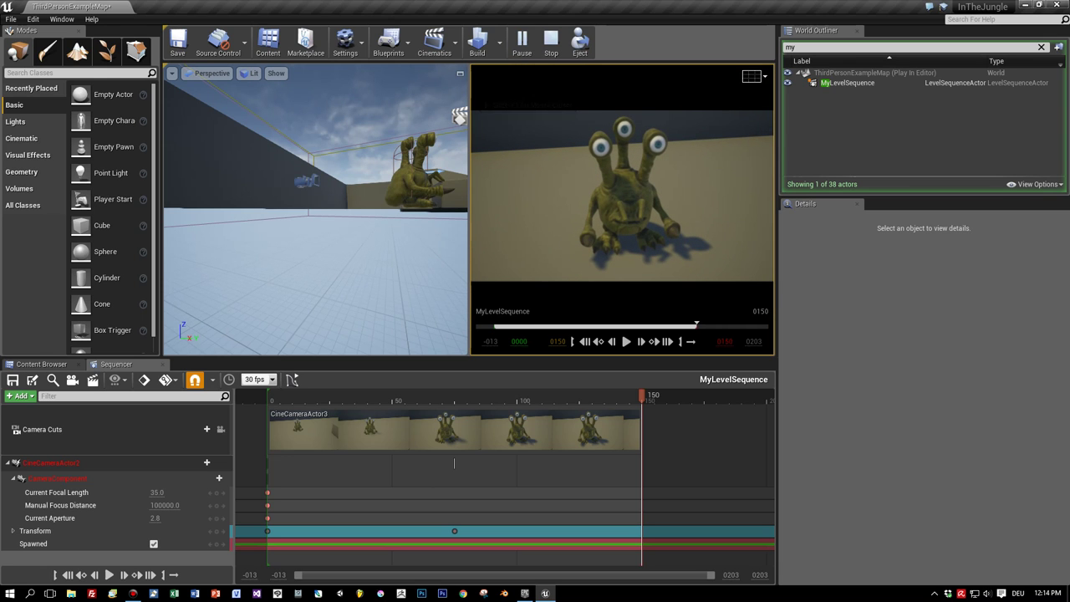
pyautogui.press('Escape')
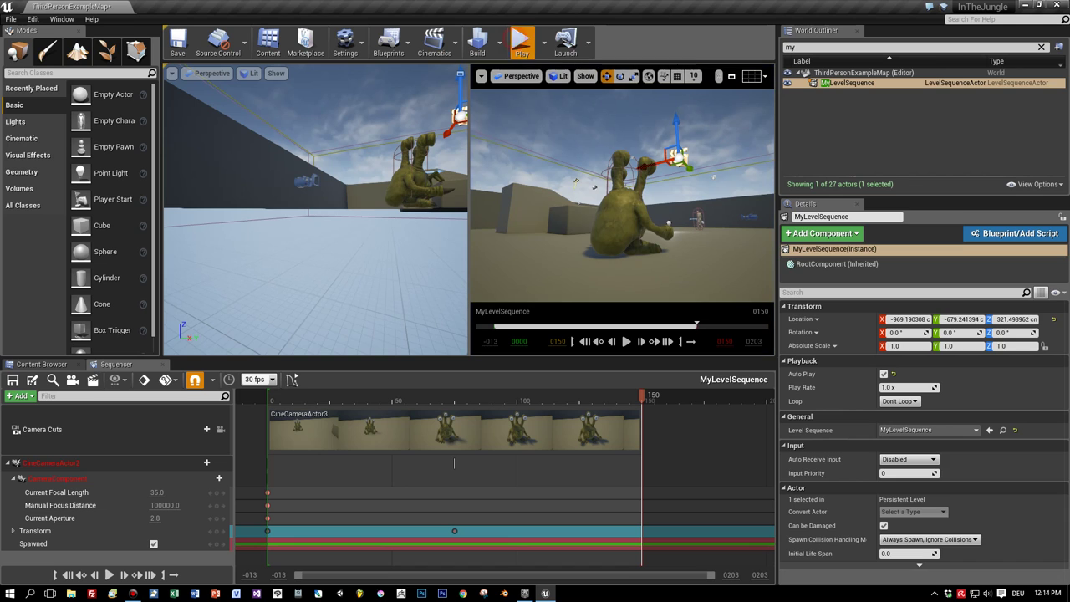
pyautogui.click(520, 49)
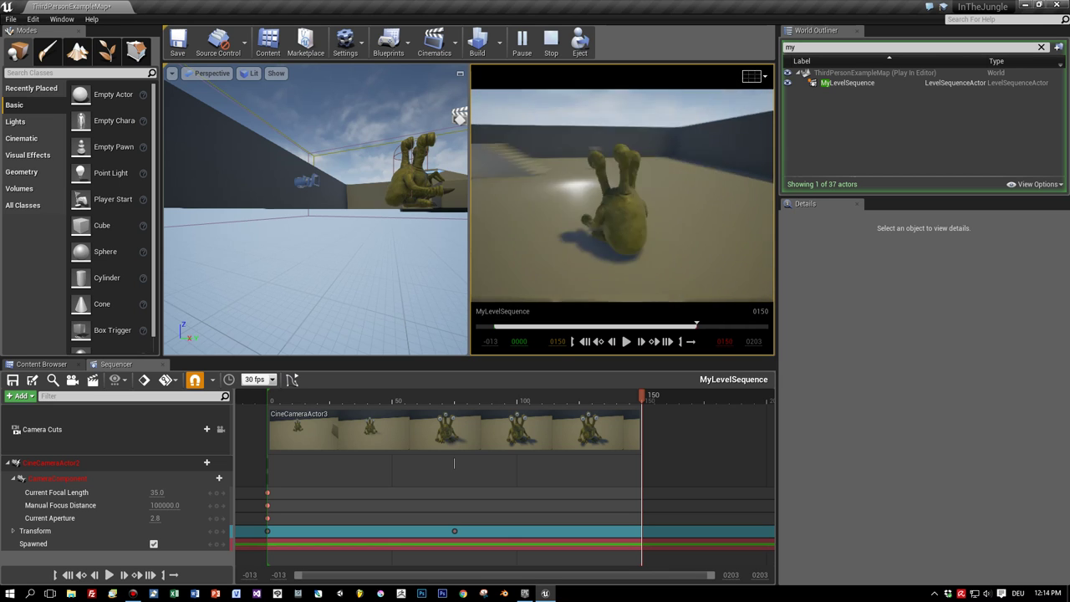
pyautogui.press('Escape')
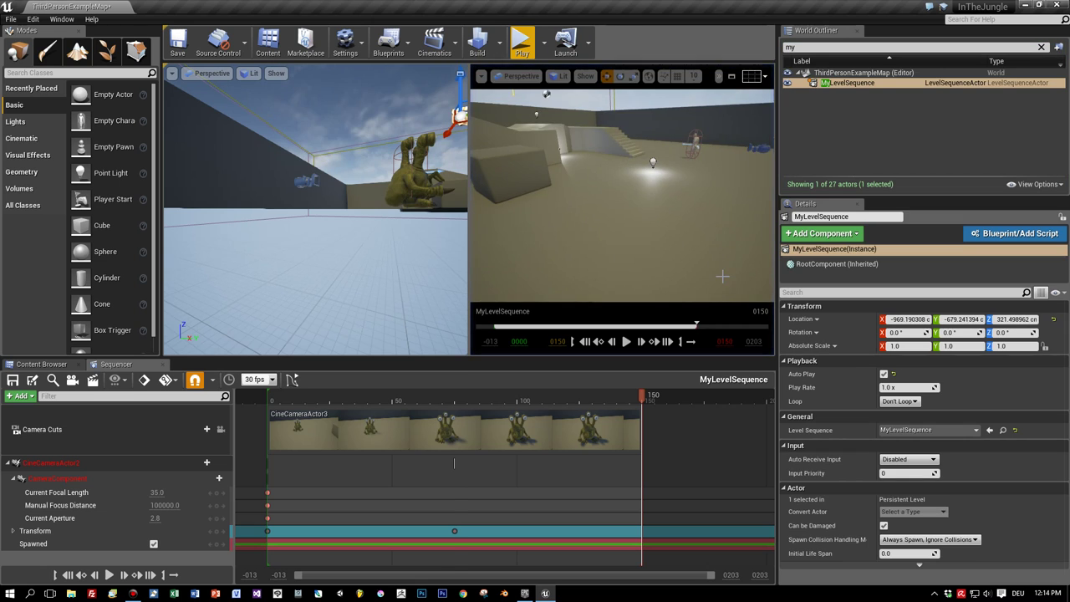
# Step: At frame 75, select CineCameraActor3 and pilot it to look through the camera
pyautogui.click(454, 462)
pyautogui.click(574, 262)
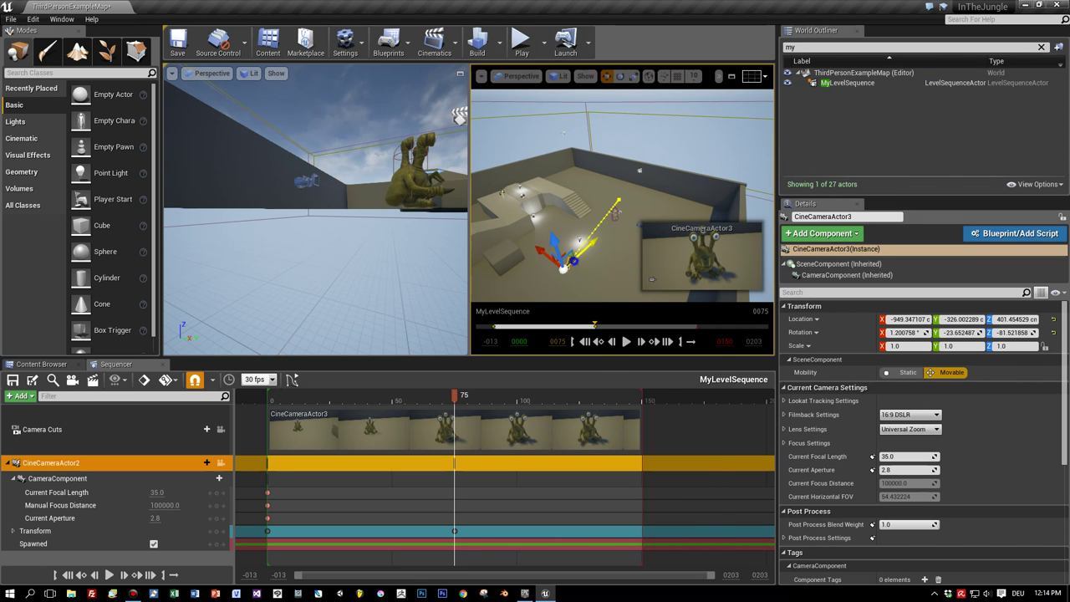
pyautogui.rightClick(575, 261)
pyautogui.click(603, 324)
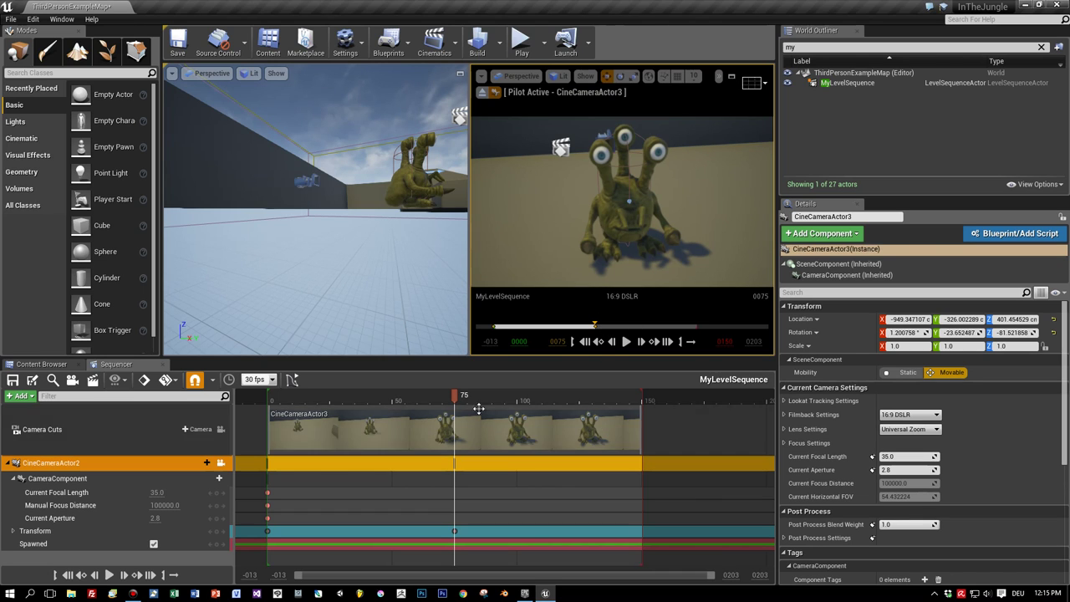
# Step: At frame 150, fly the piloted camera closer to the monster to key its position, then scrub back to frame 83
pyautogui.moveTo(454, 395); pyautogui.dragTo(642, 405)
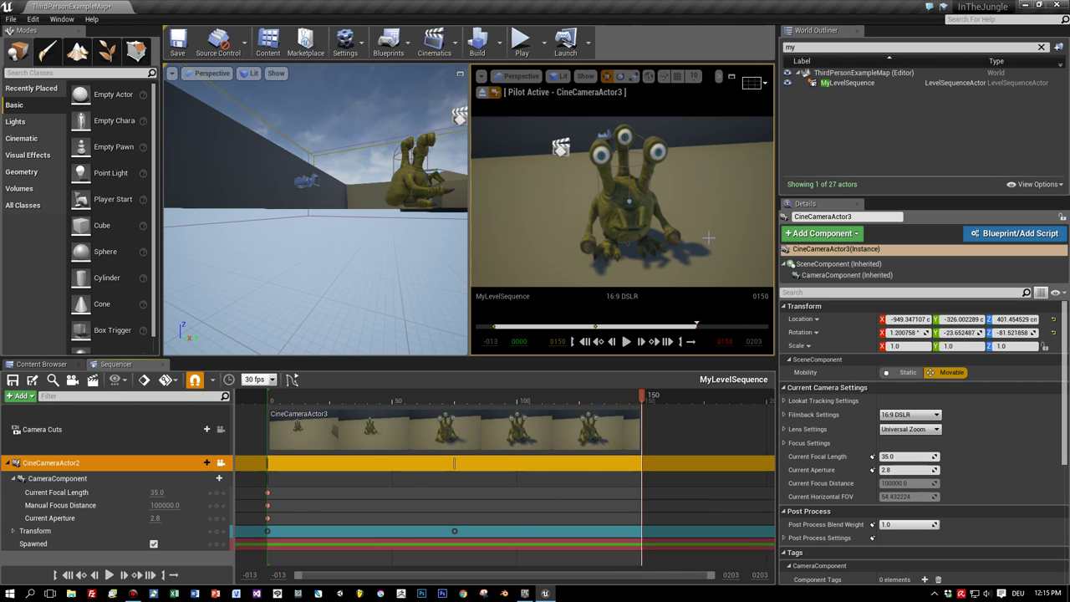
pyautogui.press('Left')
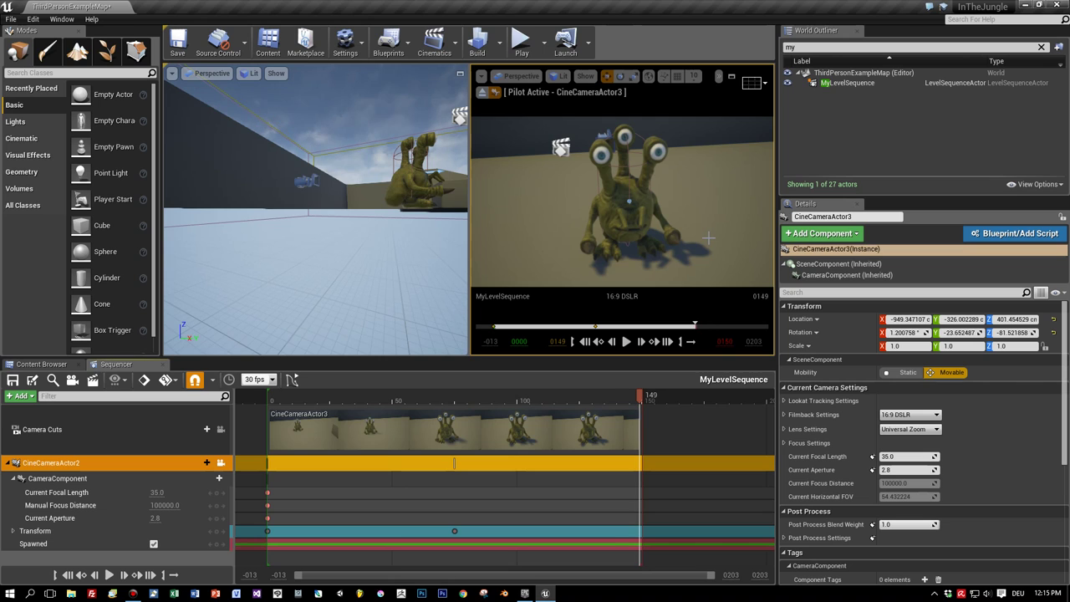
pyautogui.press('Right')
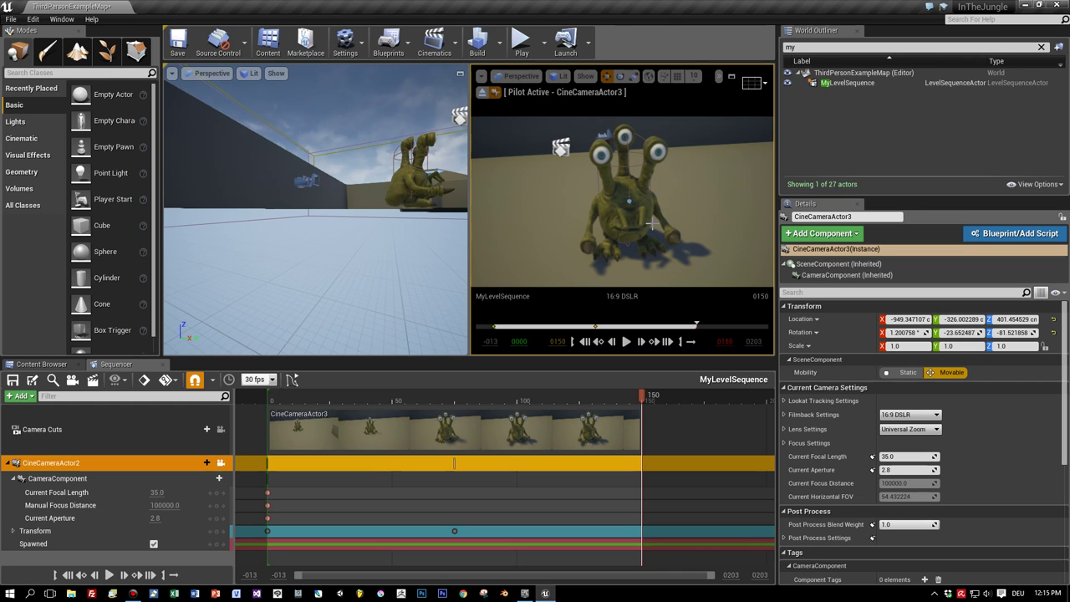
pyautogui.press('Up')
pyautogui.press('Down')
pyautogui.press('Right')
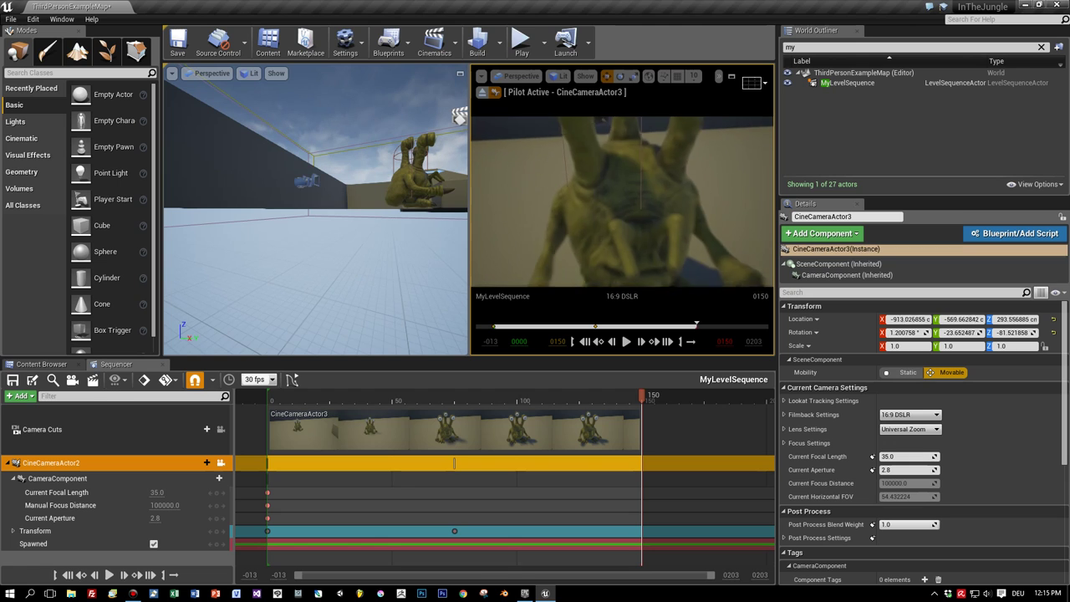
pyautogui.moveTo(622, 201); pyautogui.dragTo(666, 211, button='right')
pyautogui.press('w')
pyautogui.press('s')
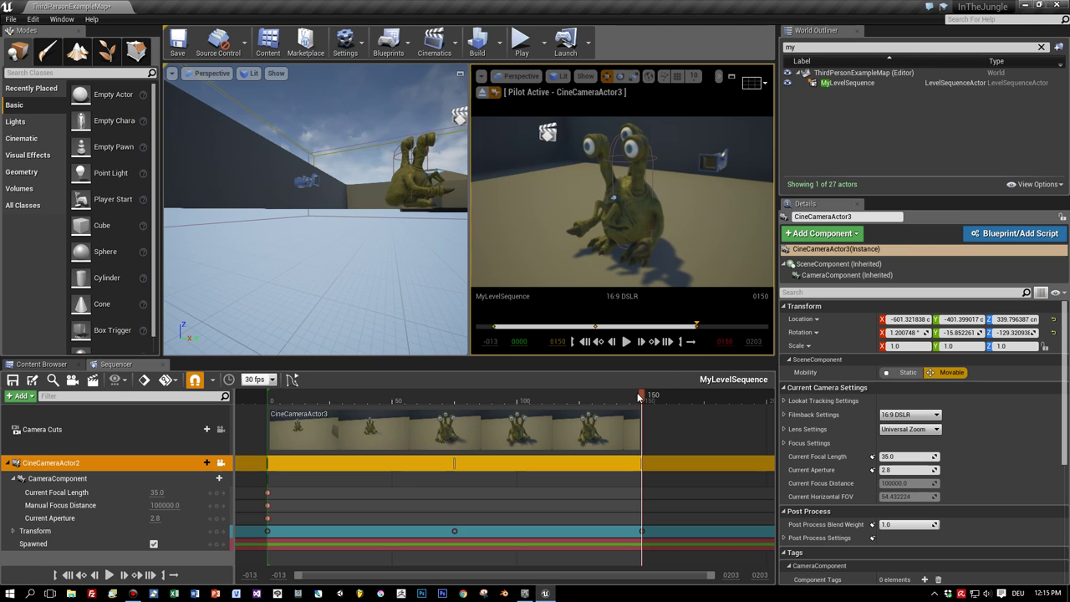
pyautogui.moveTo(637, 398); pyautogui.dragTo(464, 429)
# Step: Play the camera move, then focus and pilot CineCameraActor3 again and play the sequence through it
pyautogui.click(627, 342)
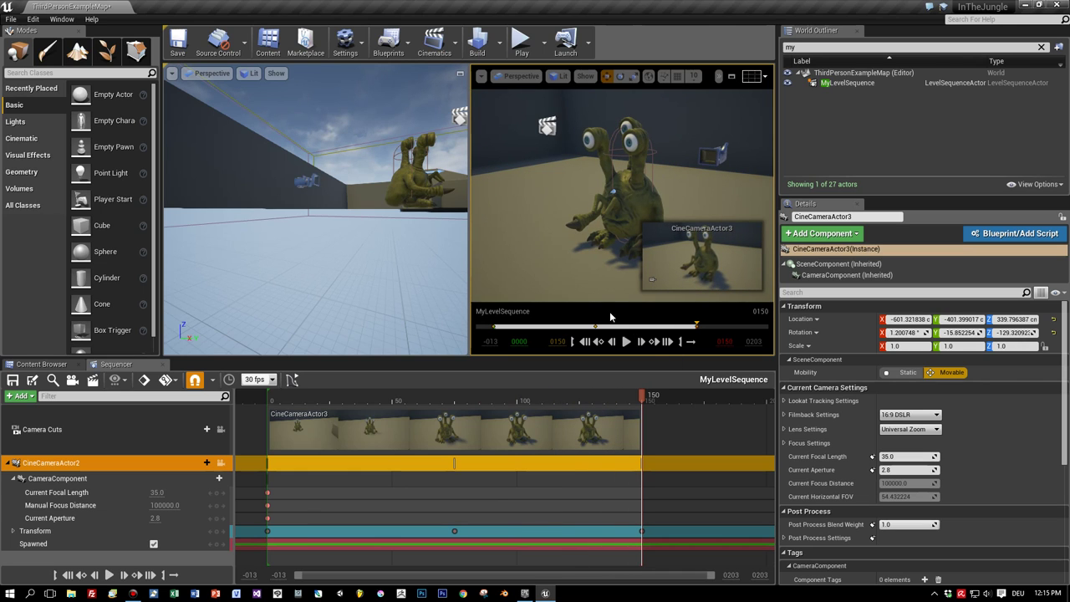
pyautogui.press('f')
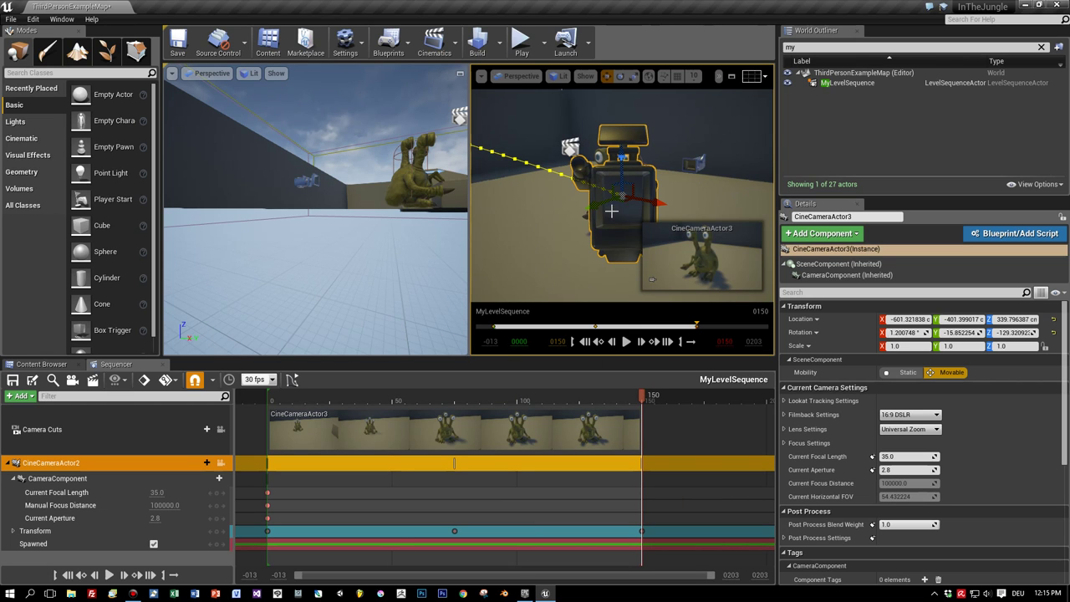
pyautogui.rightClick(621, 181)
pyautogui.click(656, 239)
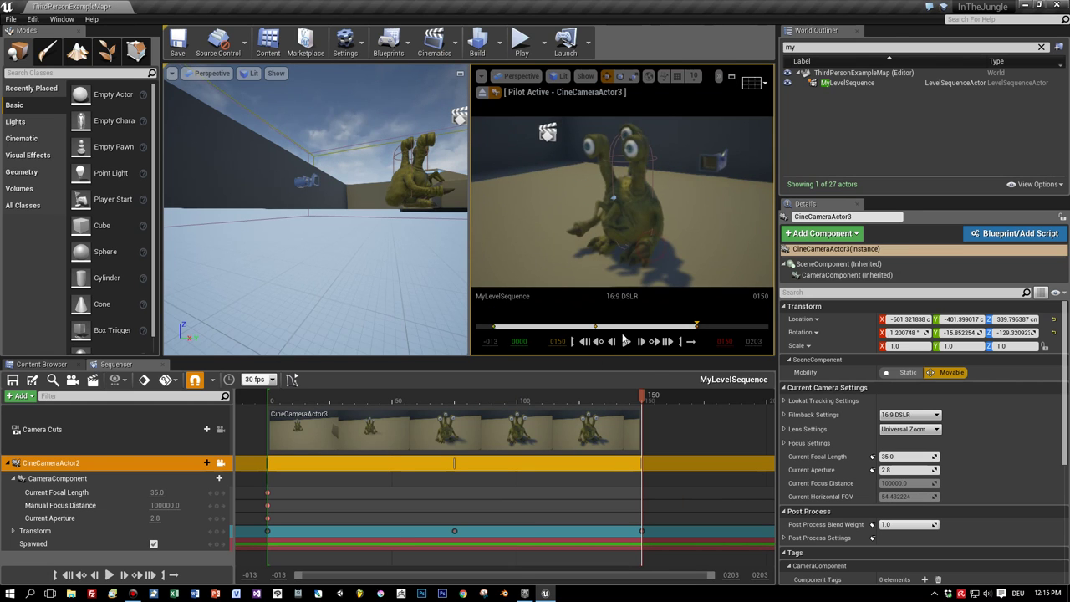
pyautogui.click(626, 342)
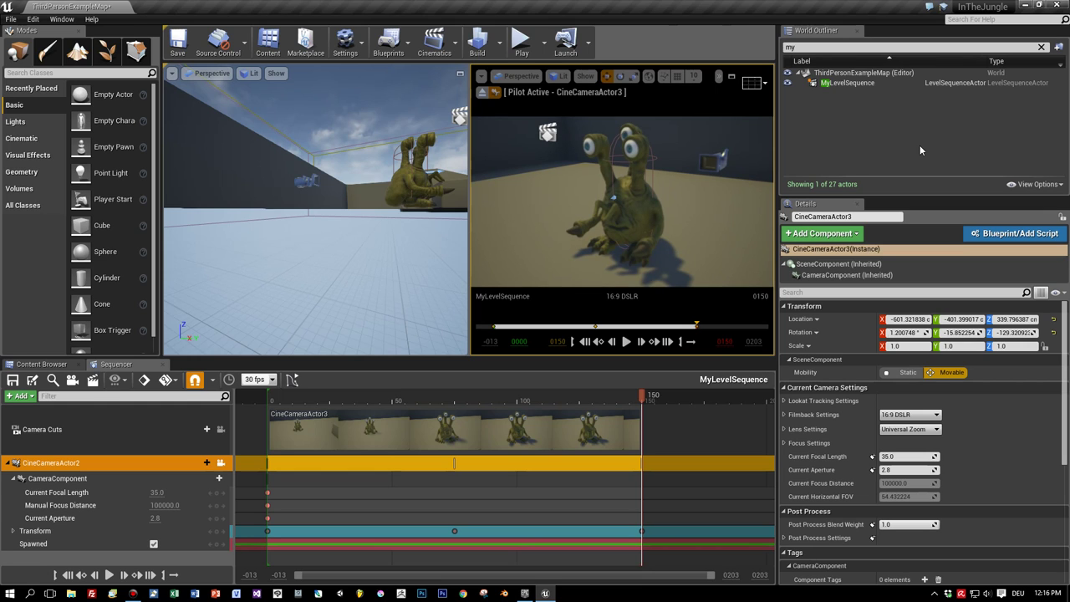
# Step: Filter the outliner for 'mo', select the monster in the level, then clear the filter
pyautogui.click(20, 396)
pyautogui.moveTo(37, 408)
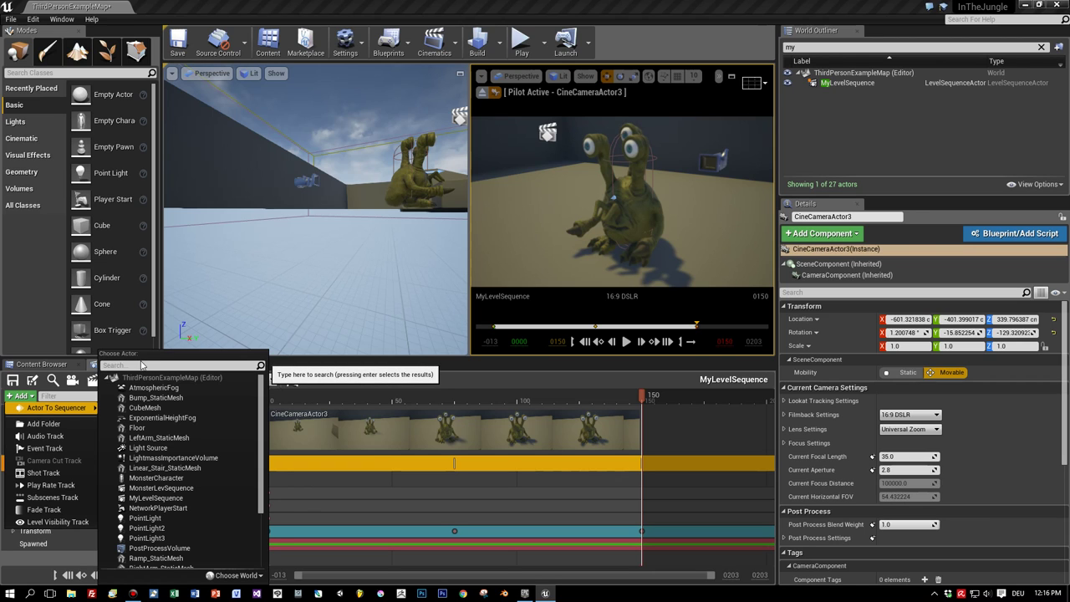
pyautogui.write('mon')
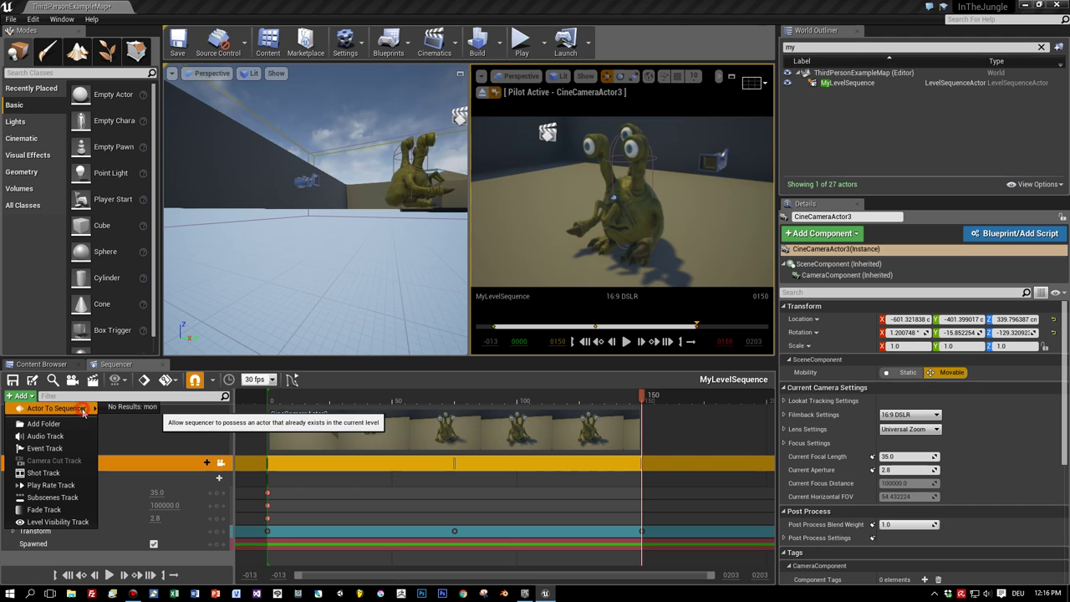
pyautogui.click(401, 189)
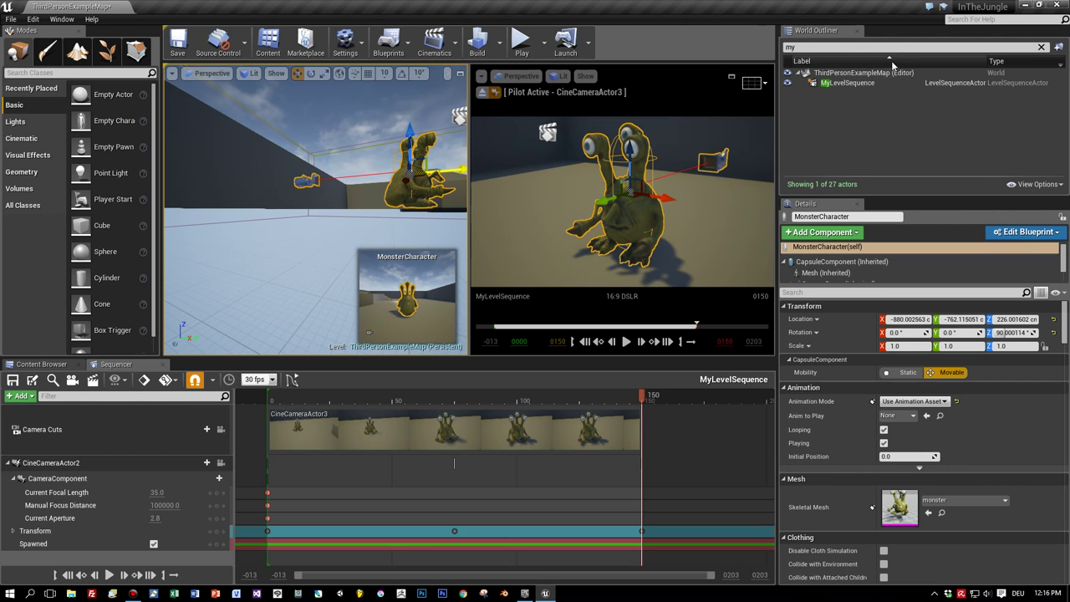
pyautogui.click(1041, 46)
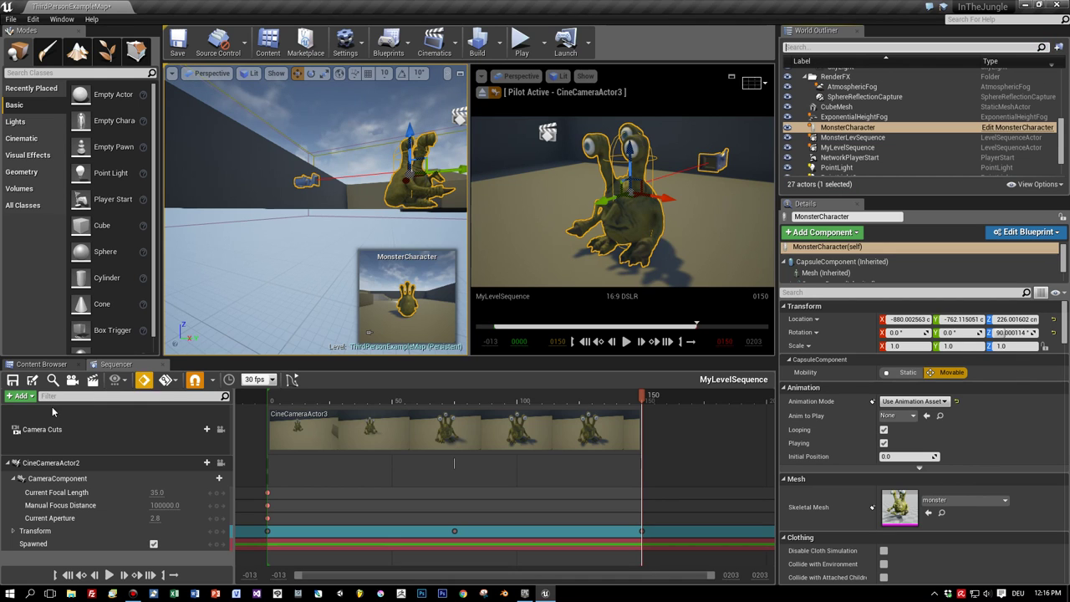
# Step: Add MonsterCharacter to the sequence via Actor To Sequencer and show its Animation track options
pyautogui.click(20, 397)
pyautogui.moveTo(34, 408)
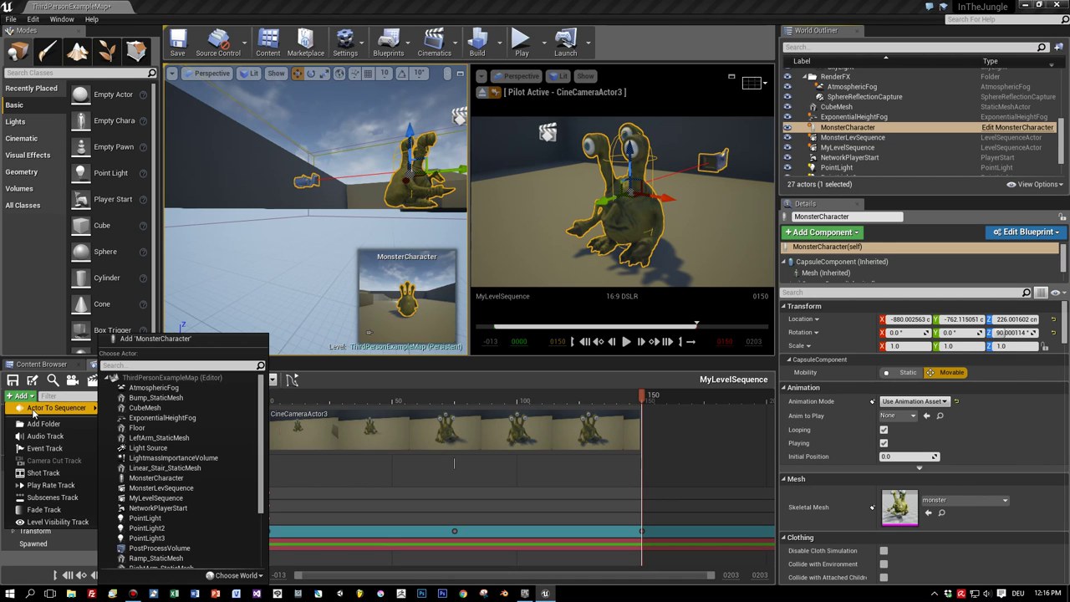
pyautogui.click(147, 338)
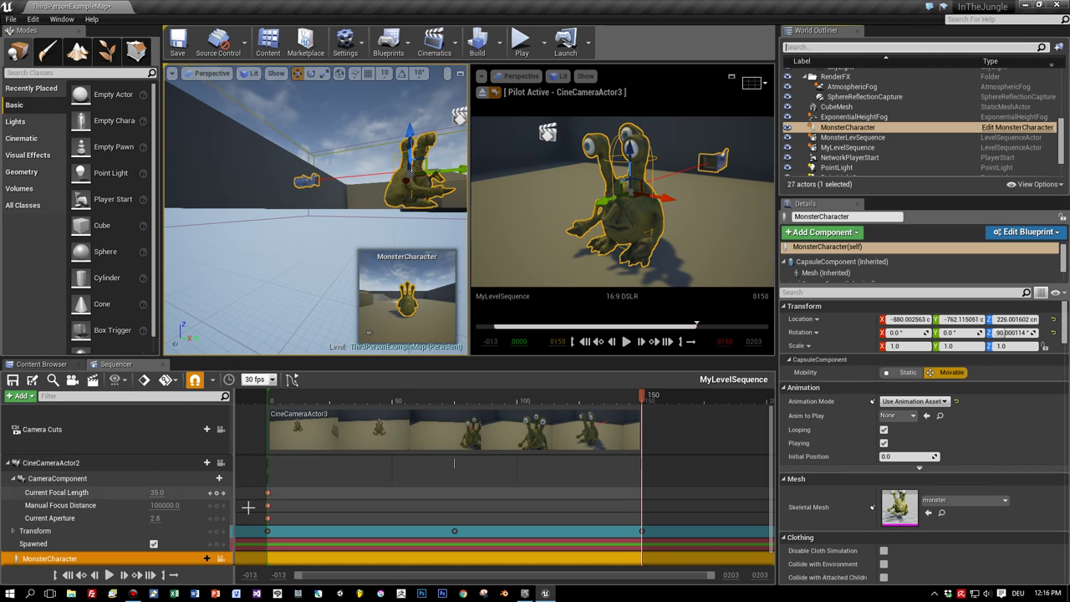
pyautogui.click(201, 559)
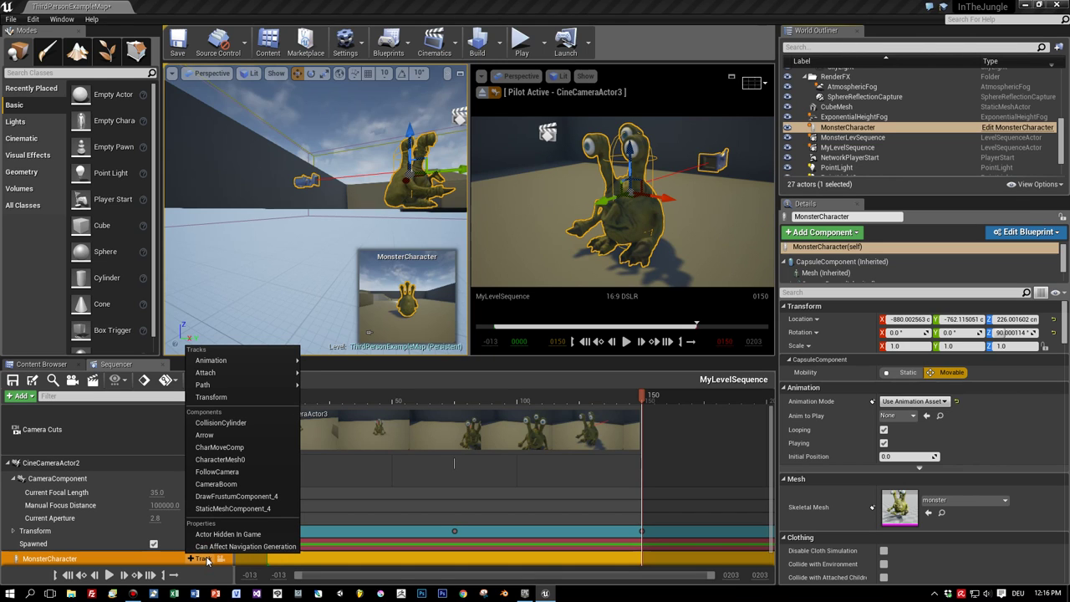
pyautogui.moveTo(239, 359)
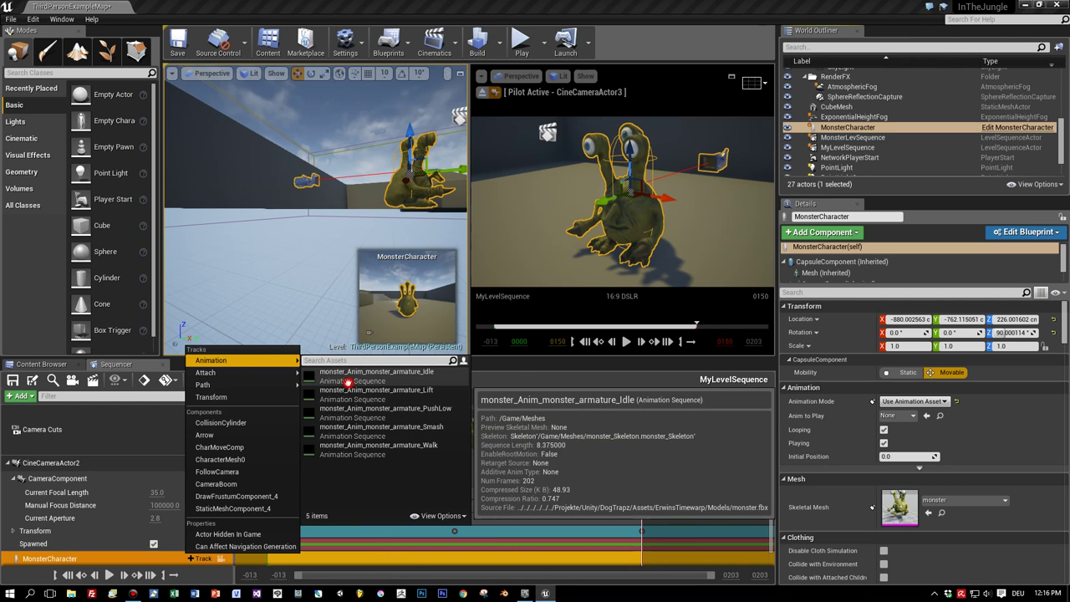
# Step: Give the monster its Idle animation, starting at frame 0 and ending at frame 112
pyautogui.click(346, 382)
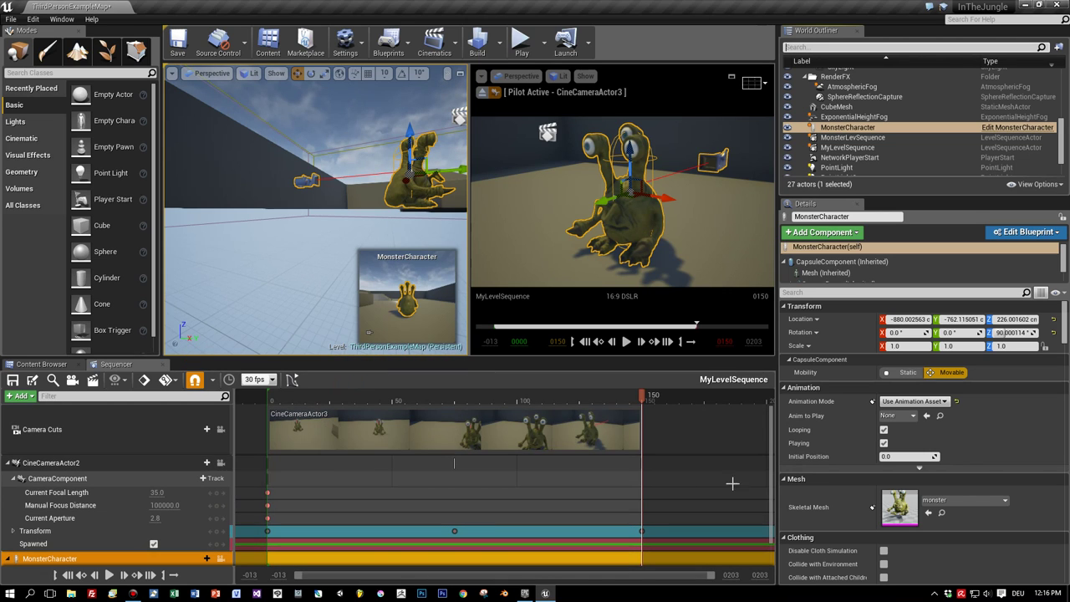
pyautogui.moveTo(769, 457); pyautogui.dragTo(773, 476)
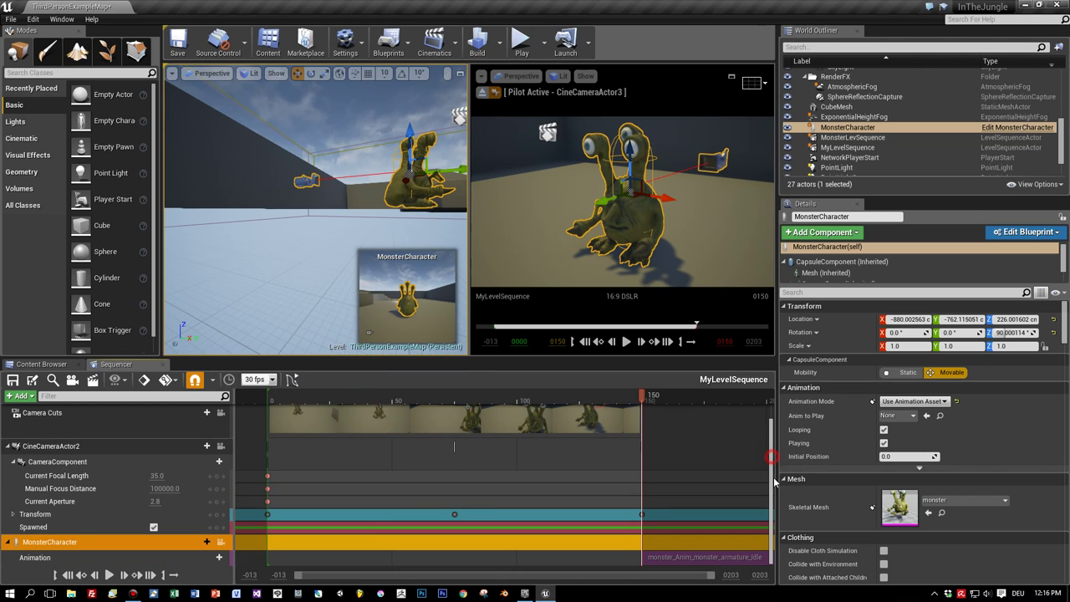
pyautogui.click(211, 565)
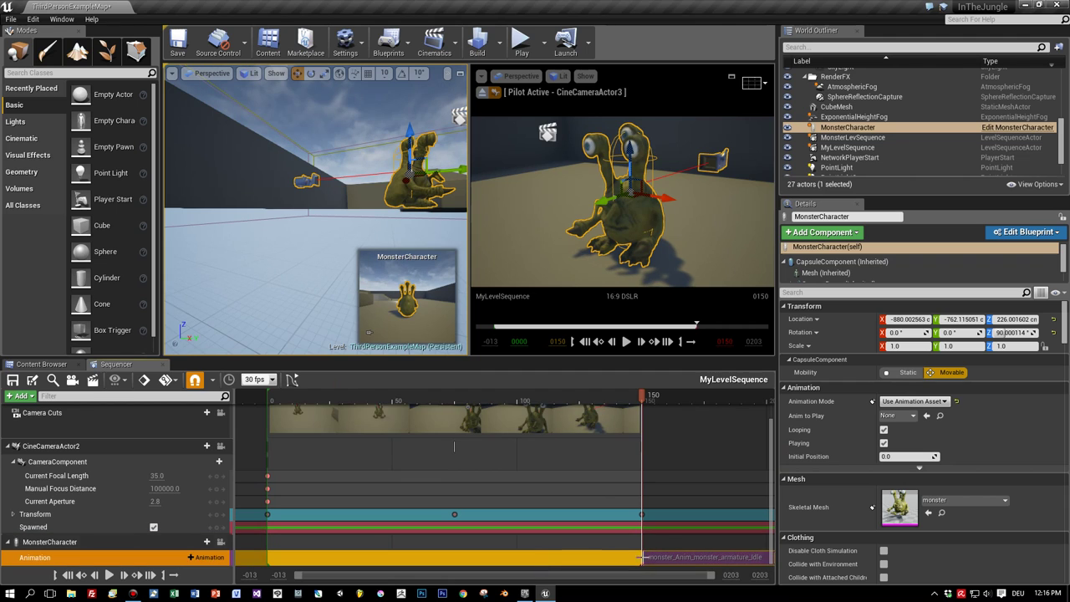
pyautogui.moveTo(655, 557); pyautogui.dragTo(274, 565)
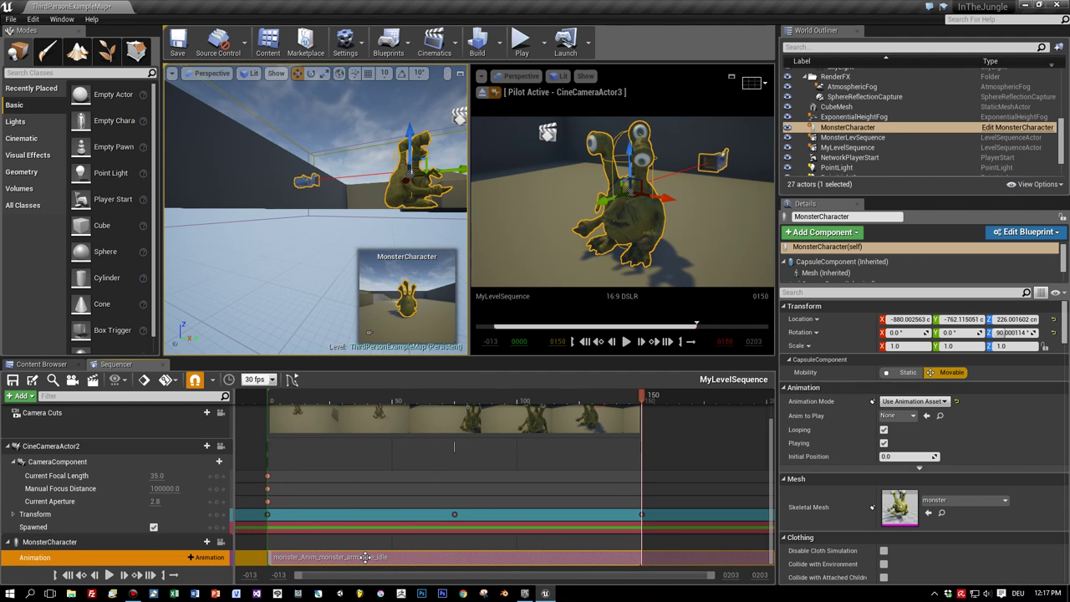
pyautogui.scroll(-3, 509, 506)
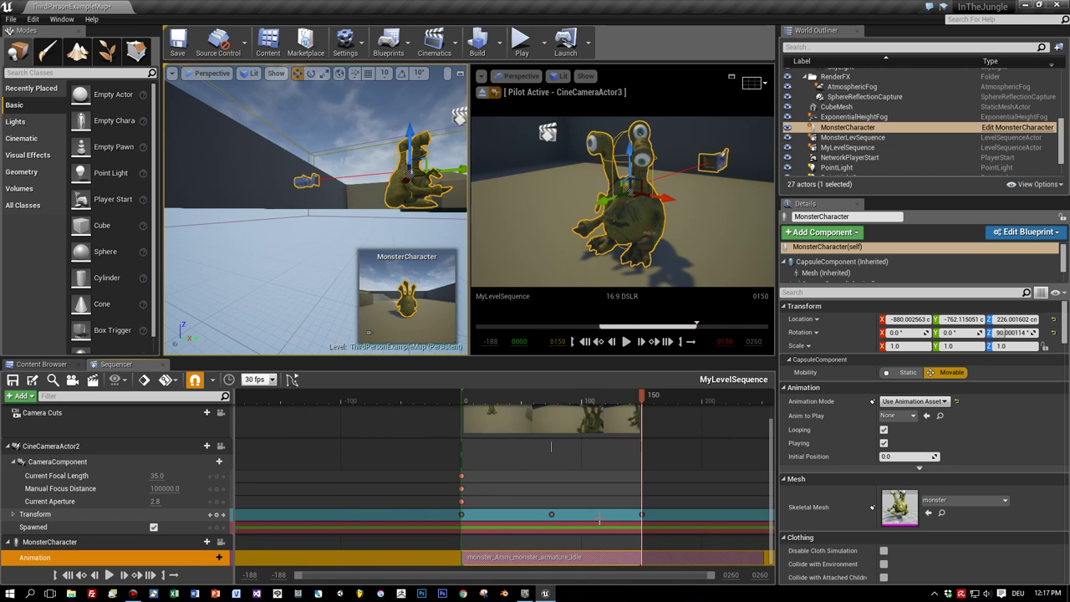
pyautogui.scroll(-3, 599, 520)
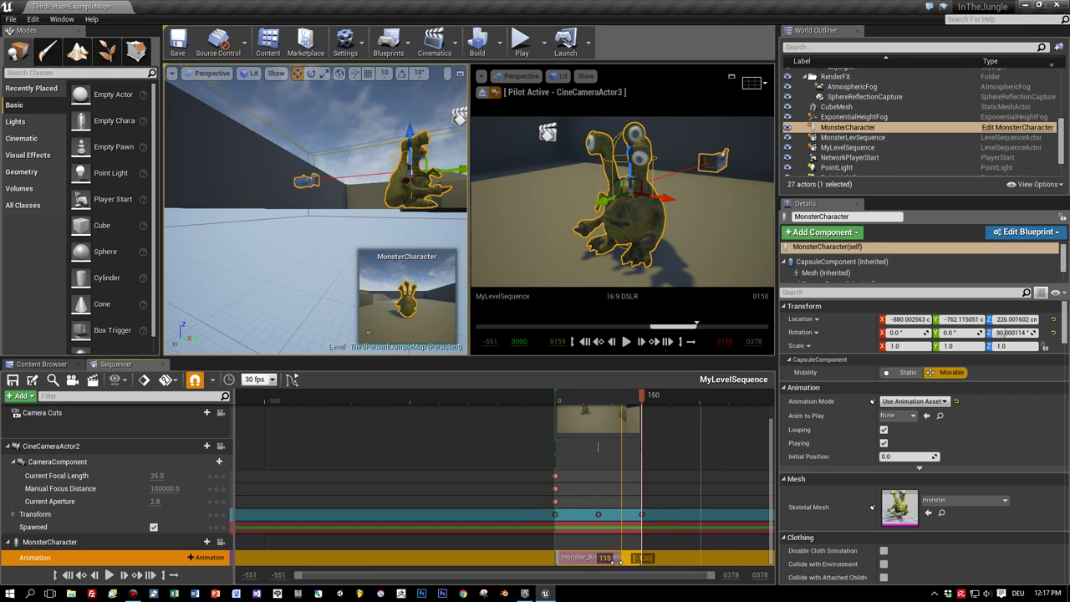
pyautogui.moveTo(617, 561); pyautogui.dragTo(618, 560)
pyautogui.scroll(5, 673, 542)
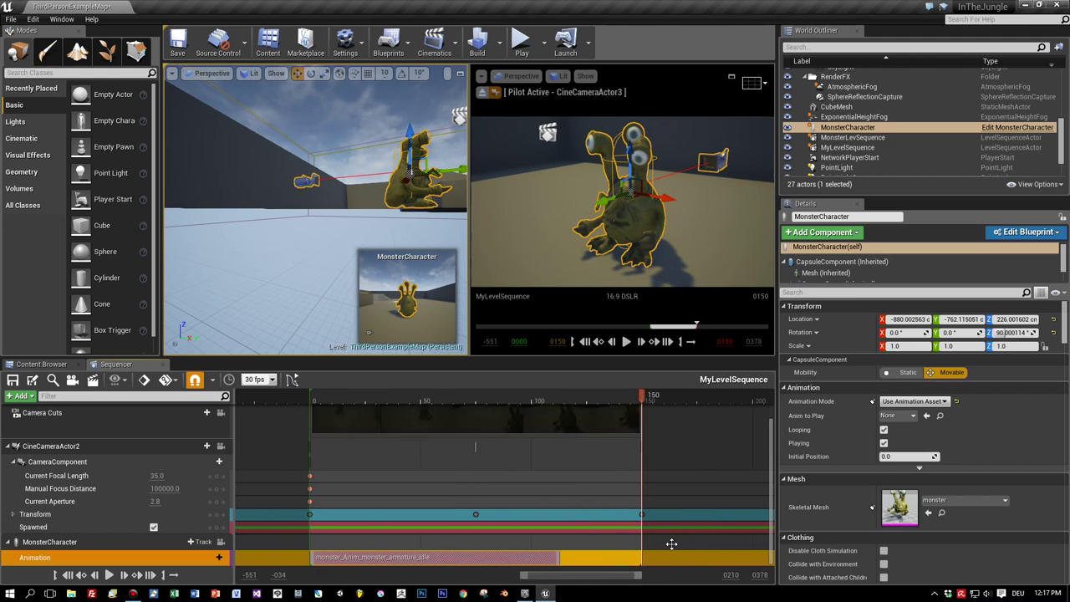
pyautogui.scroll(-1, 671, 544)
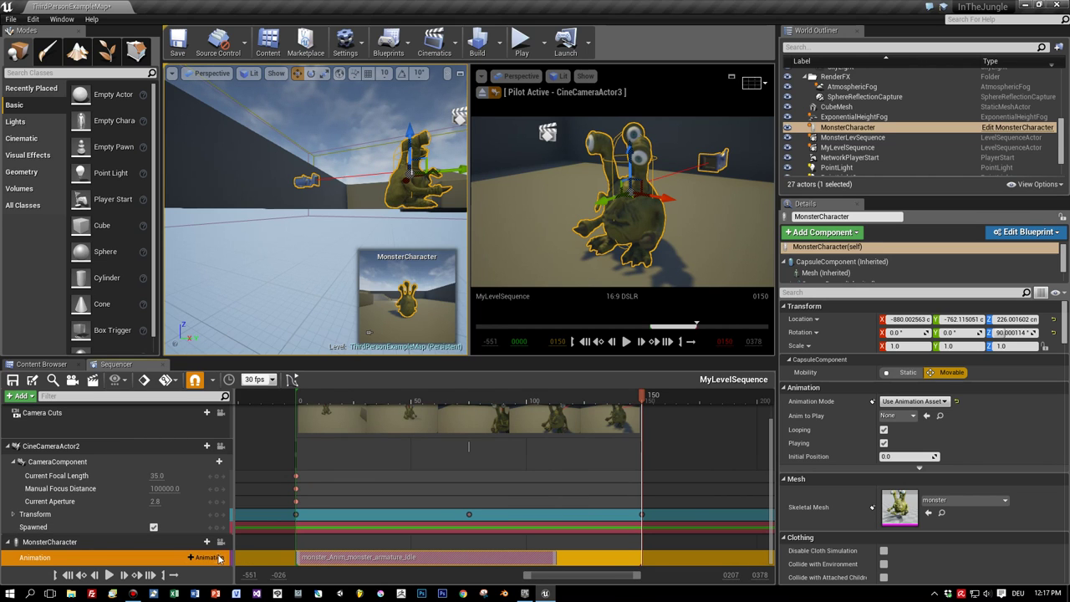
# Step: Add the Smash animation and slide its section to follow directly after the Idle clip
pyautogui.click(209, 557)
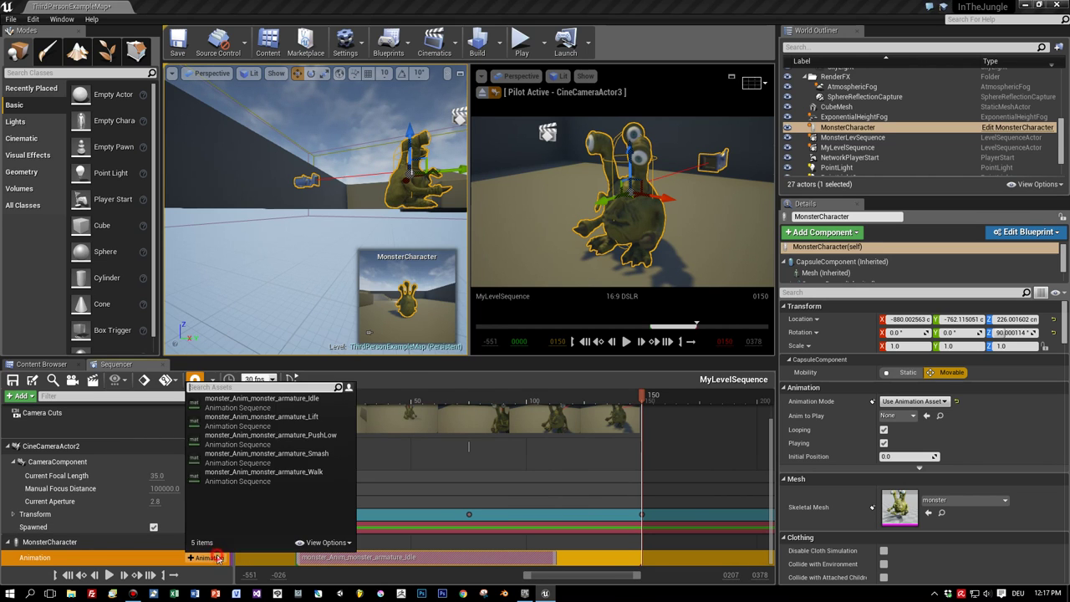
pyautogui.click(289, 464)
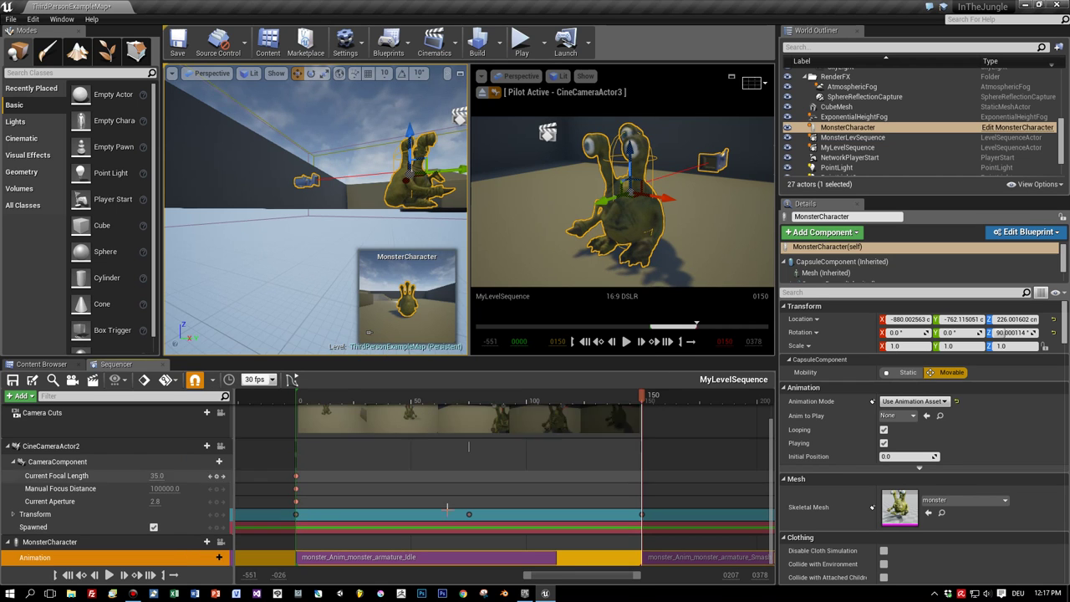
pyautogui.moveTo(674, 553); pyautogui.dragTo(596, 558)
pyautogui.scroll(-2, 577, 556)
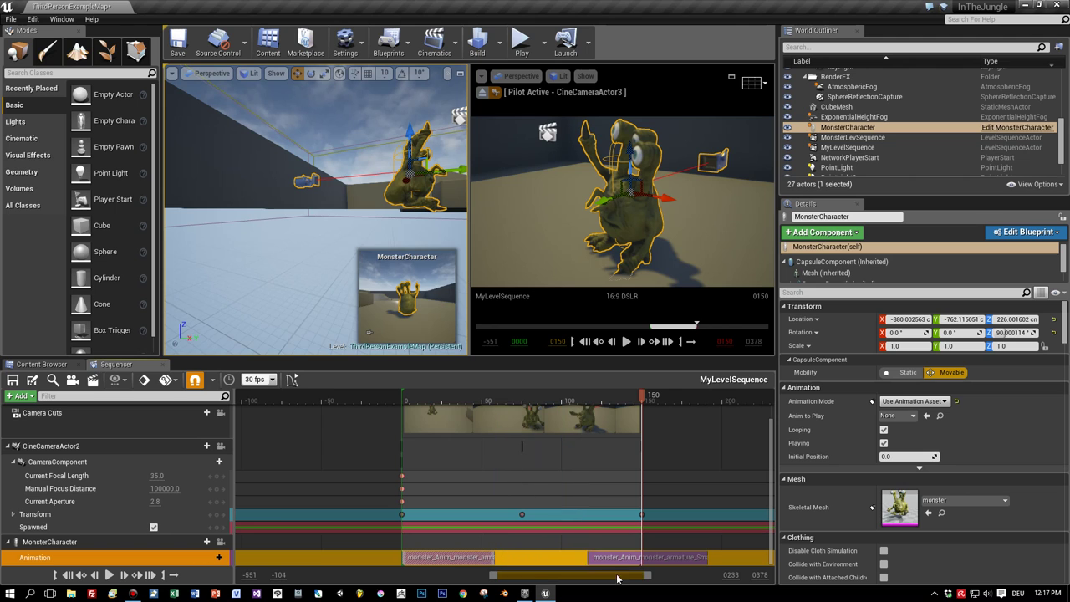
pyautogui.moveTo(615, 557); pyautogui.dragTo(513, 557)
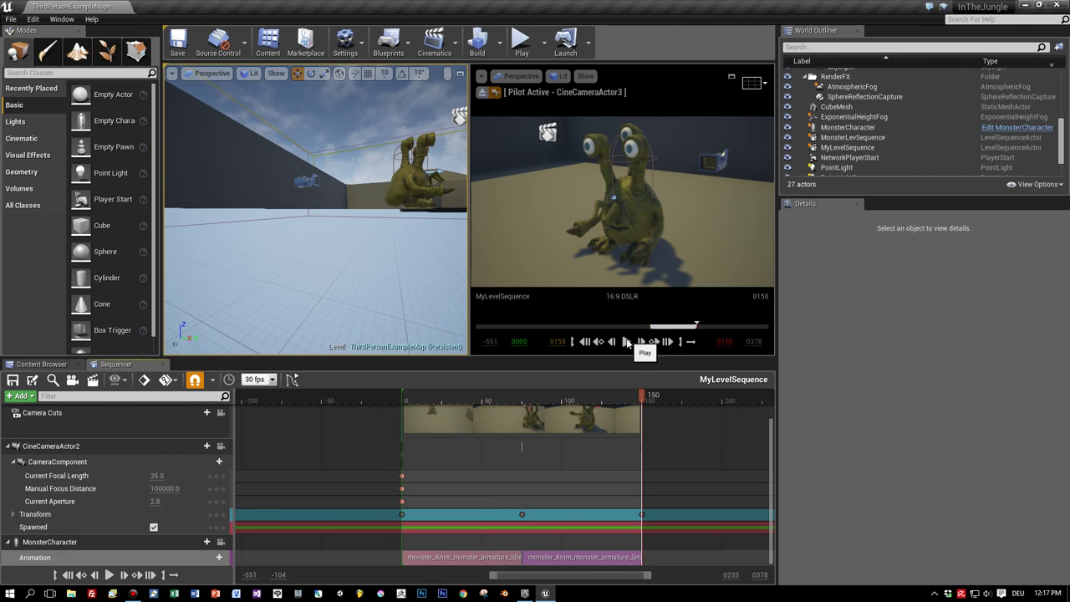
# Step: Preview the sequence, switch to a One Pane viewport layout, move closer to the monster, and run the game
pyautogui.click(627, 341)
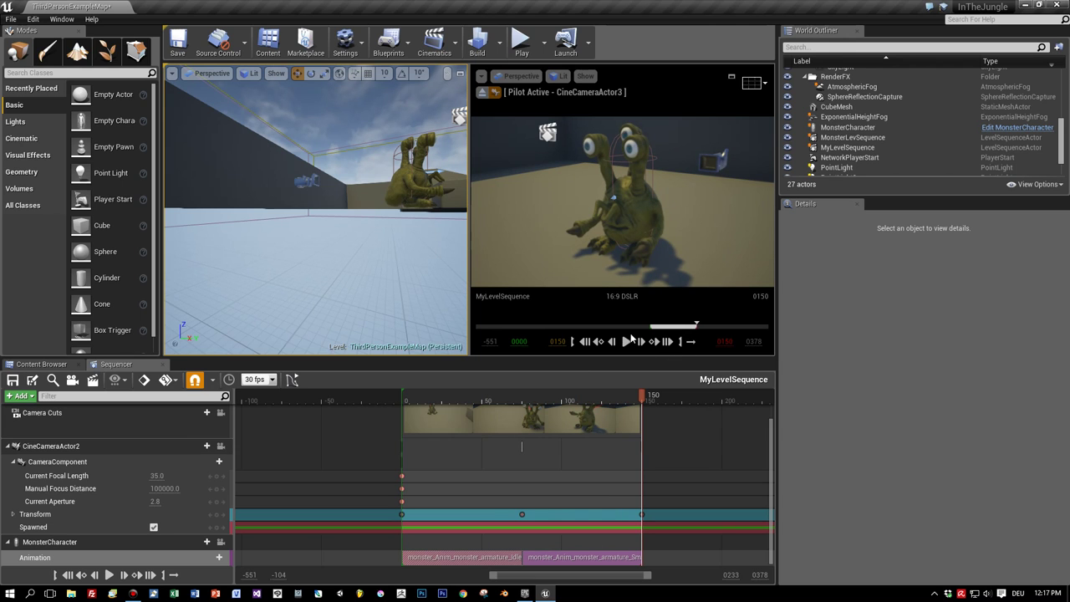
pyautogui.click(172, 74)
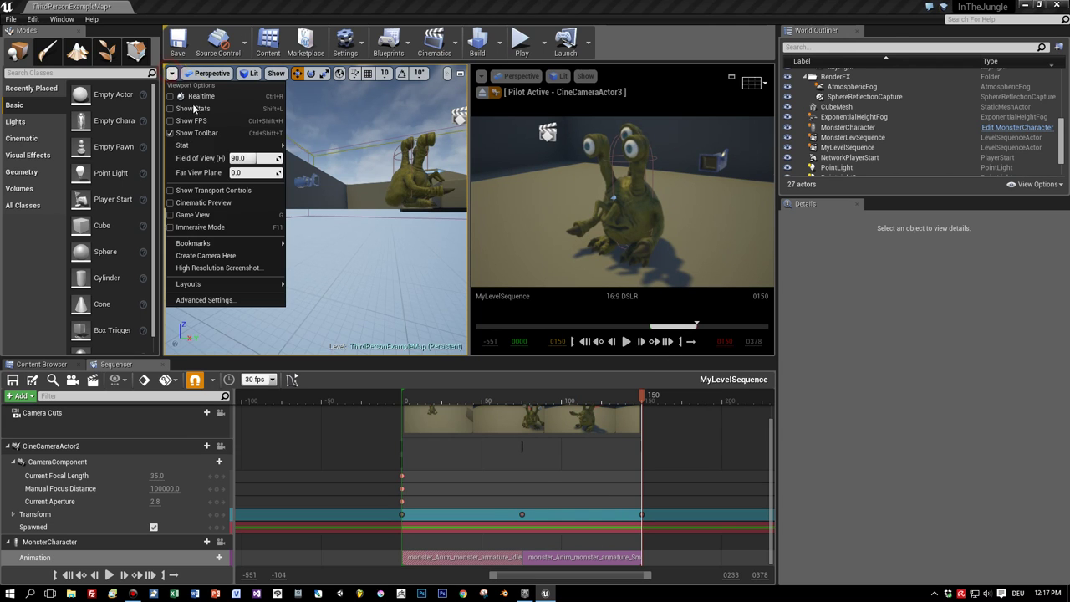
pyautogui.moveTo(218, 285)
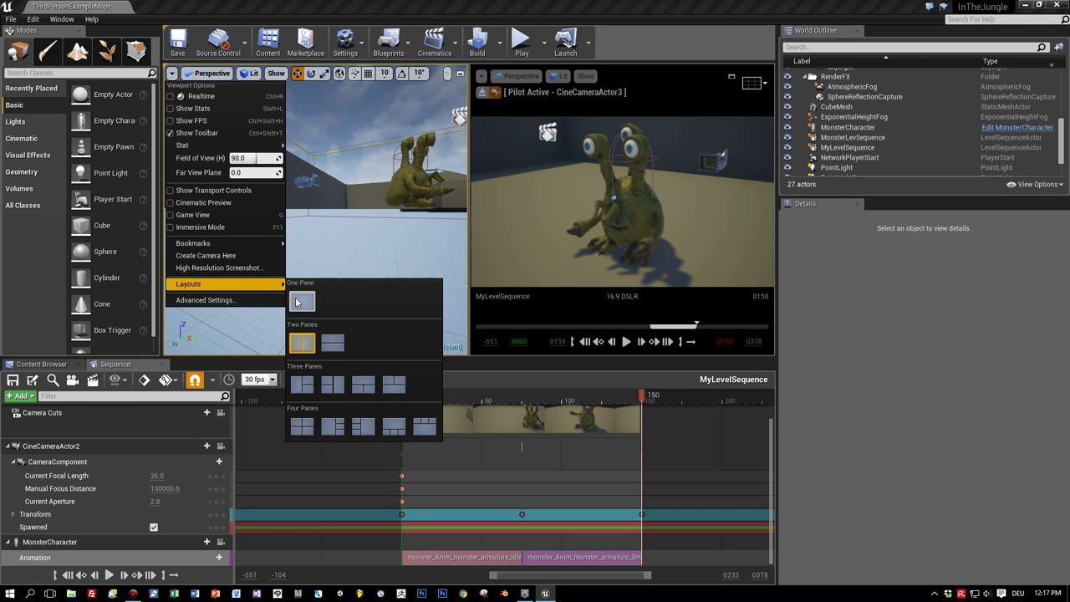
pyautogui.click(298, 301)
pyautogui.moveTo(540, 122); pyautogui.dragTo(527, 138, button='right')
pyautogui.click(523, 40)
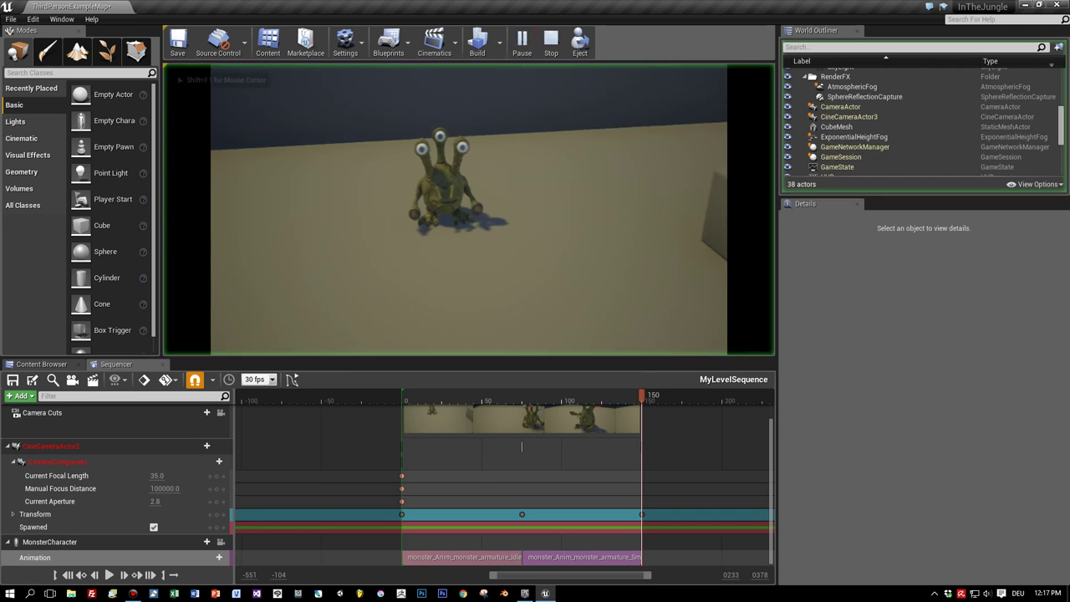